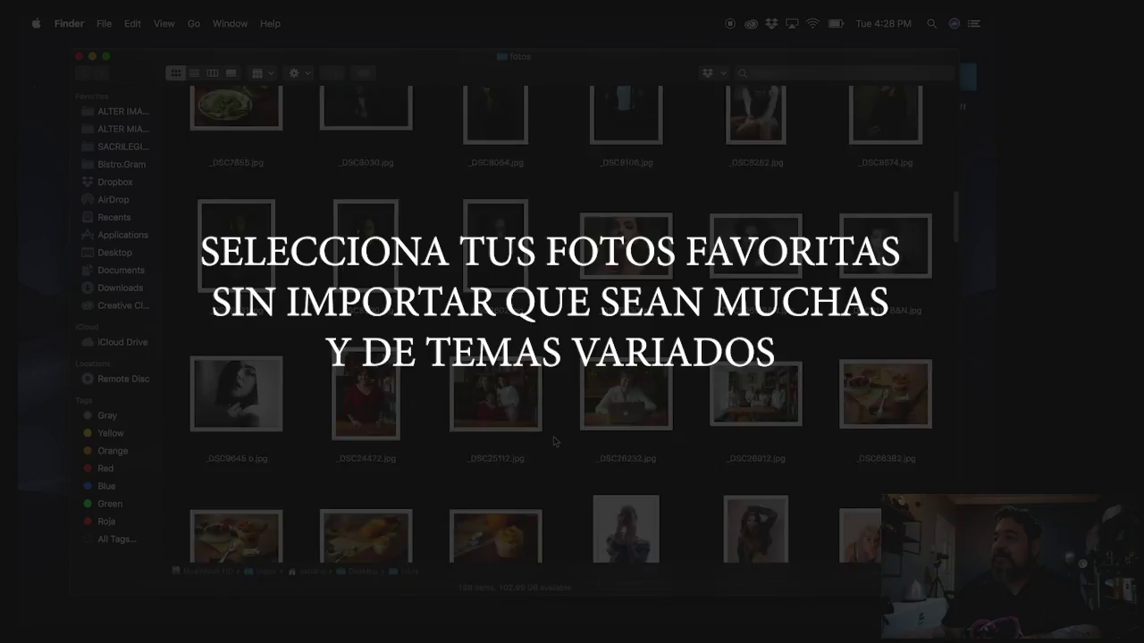
- Preview the chef portrait _DSC2180.jpg and the lab-coat portrait _DSC1723.jpg near the start of the fotos folder
{"action": "scroll", "coordinate": [553, 440], "scroll_direction": "up", "scroll_amount": 5}
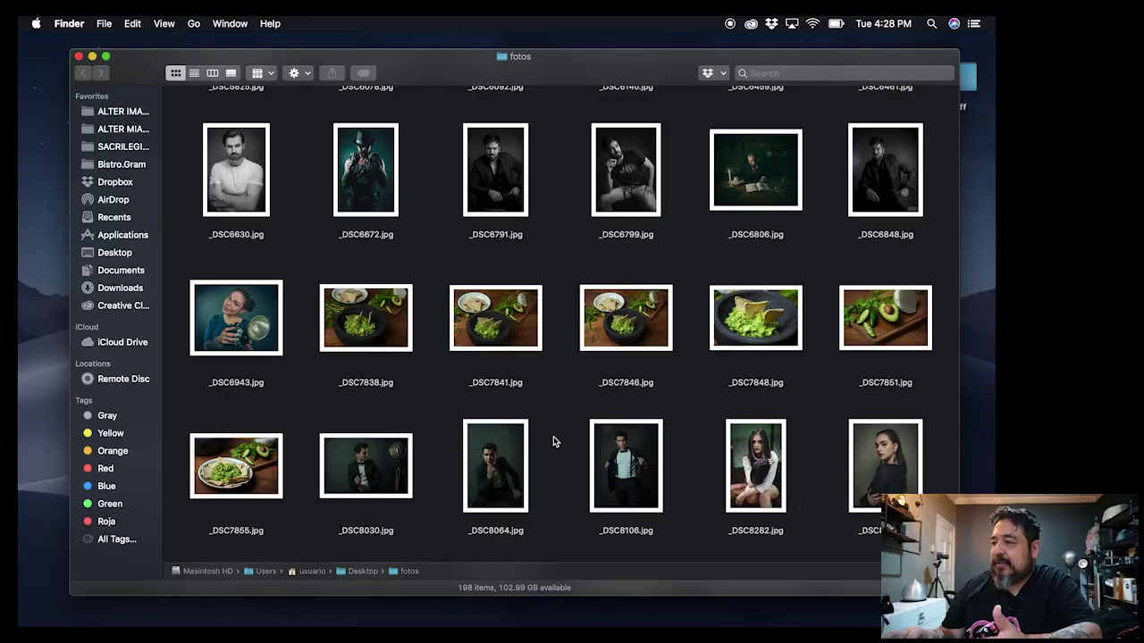
{"action": "scroll", "coordinate": [572, 411], "scroll_direction": "up", "scroll_amount": 8}
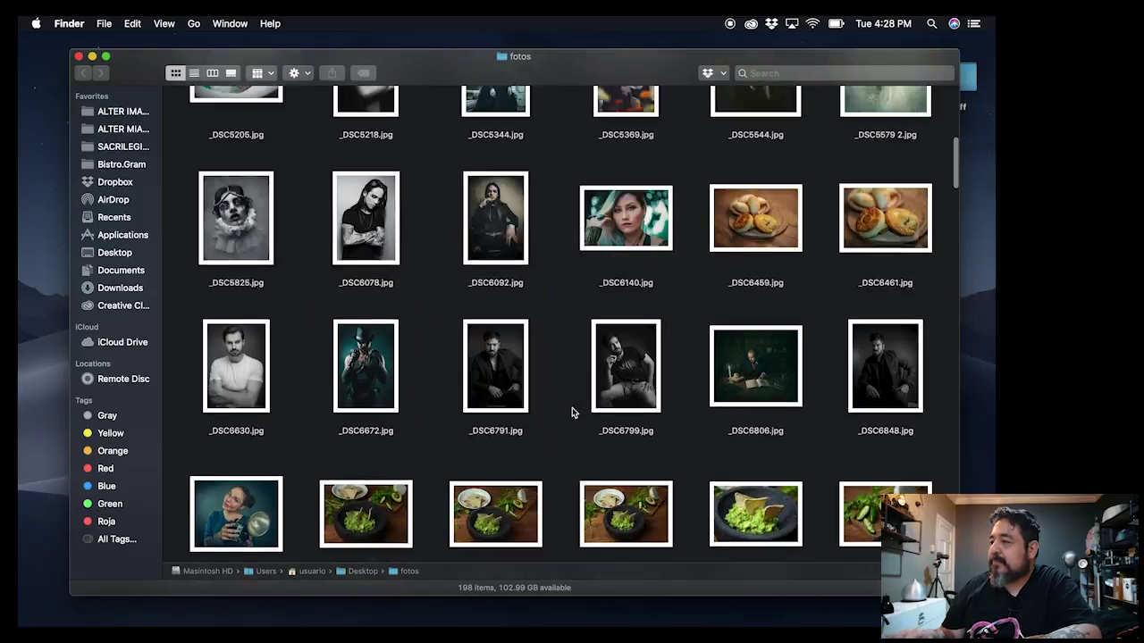
{"action": "scroll", "coordinate": [572, 412], "scroll_direction": "up", "scroll_amount": 8}
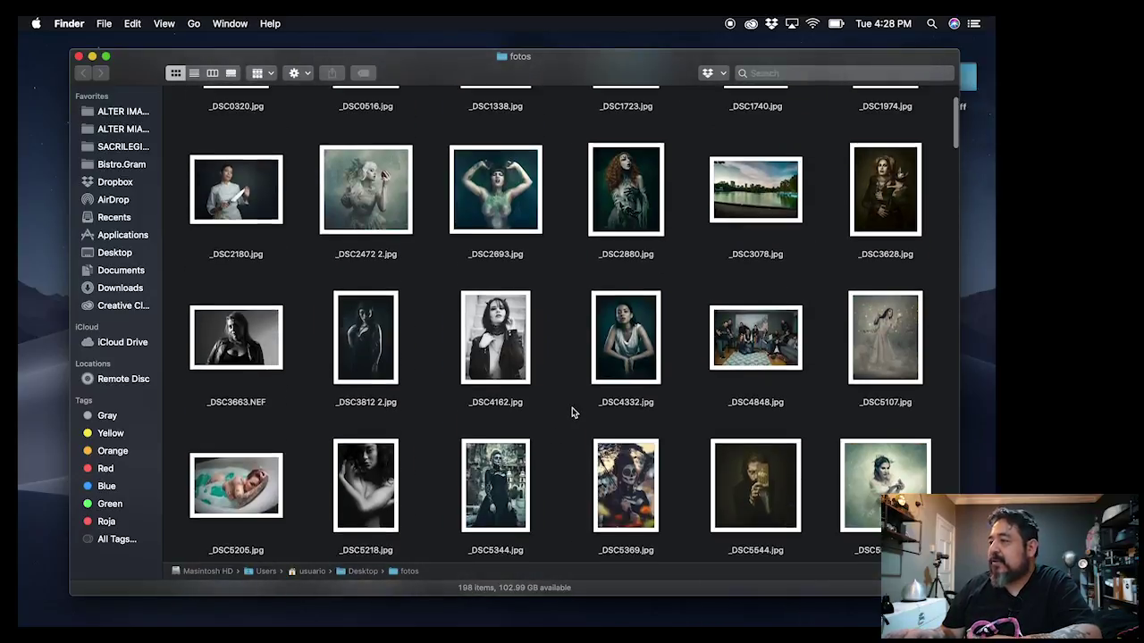
{"action": "scroll", "coordinate": [572, 412], "scroll_direction": "up", "scroll_amount": 3}
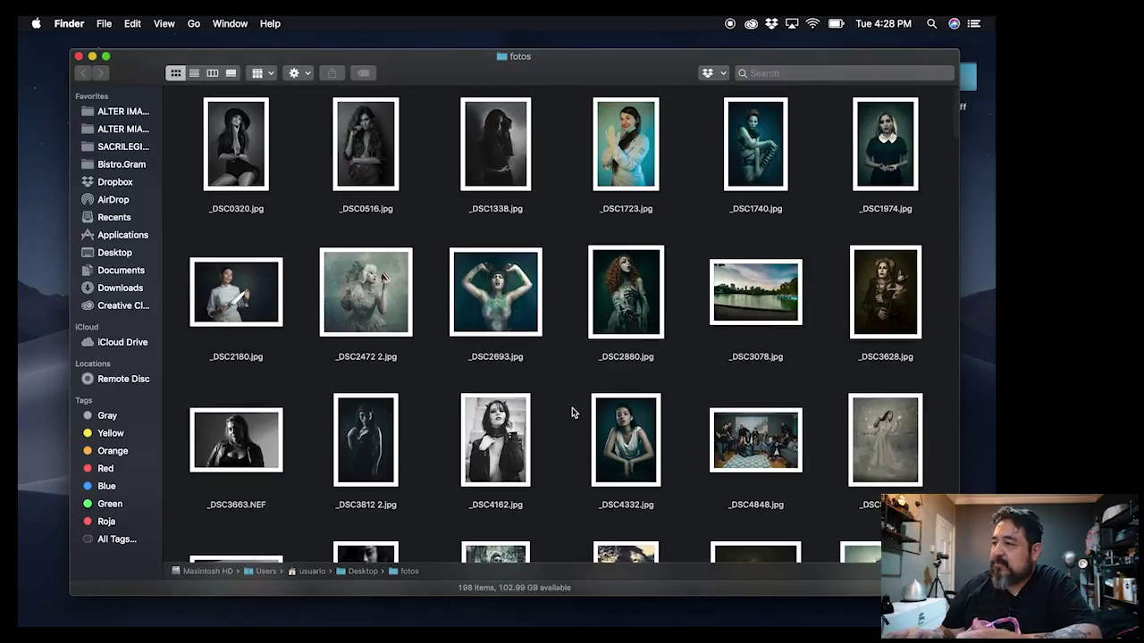
{"action": "scroll", "coordinate": [572, 412], "scroll_direction": "up", "scroll_amount": 2}
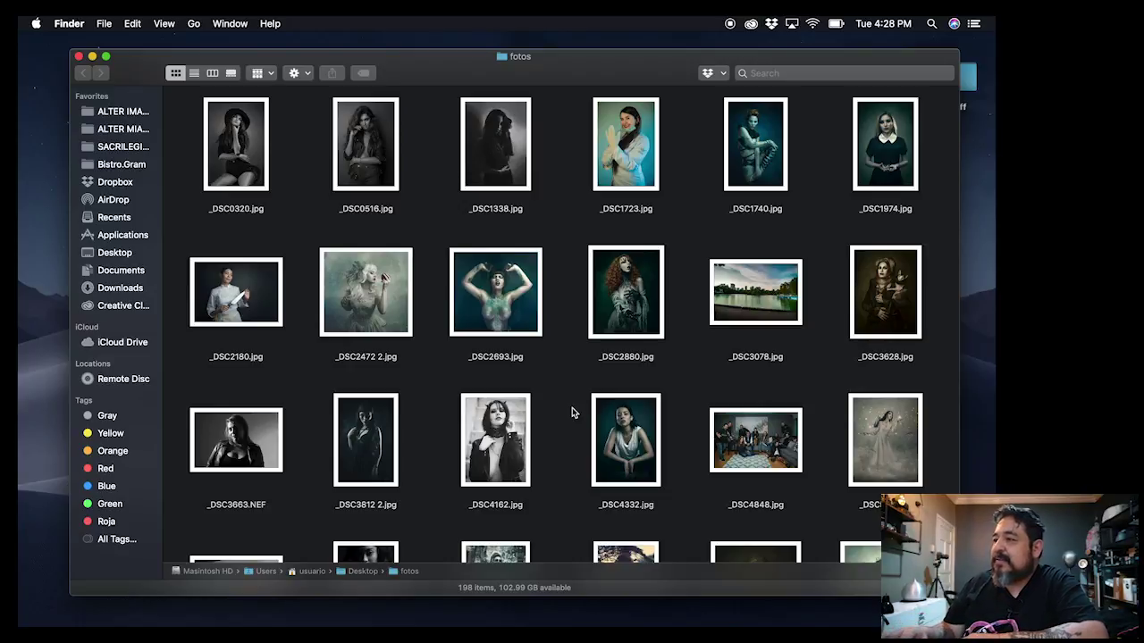
{"action": "left_click", "coordinate": [254, 309]}
{"action": "key", "text": "space"}
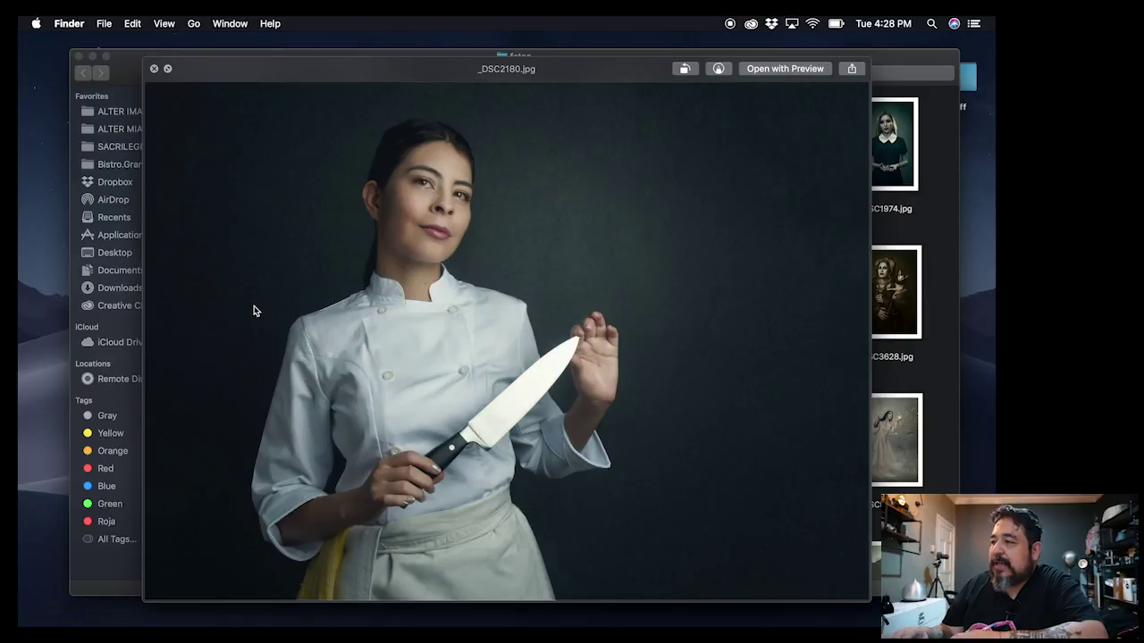
{"action": "key", "text": "space"}
{"action": "left_click", "coordinate": [630, 148]}
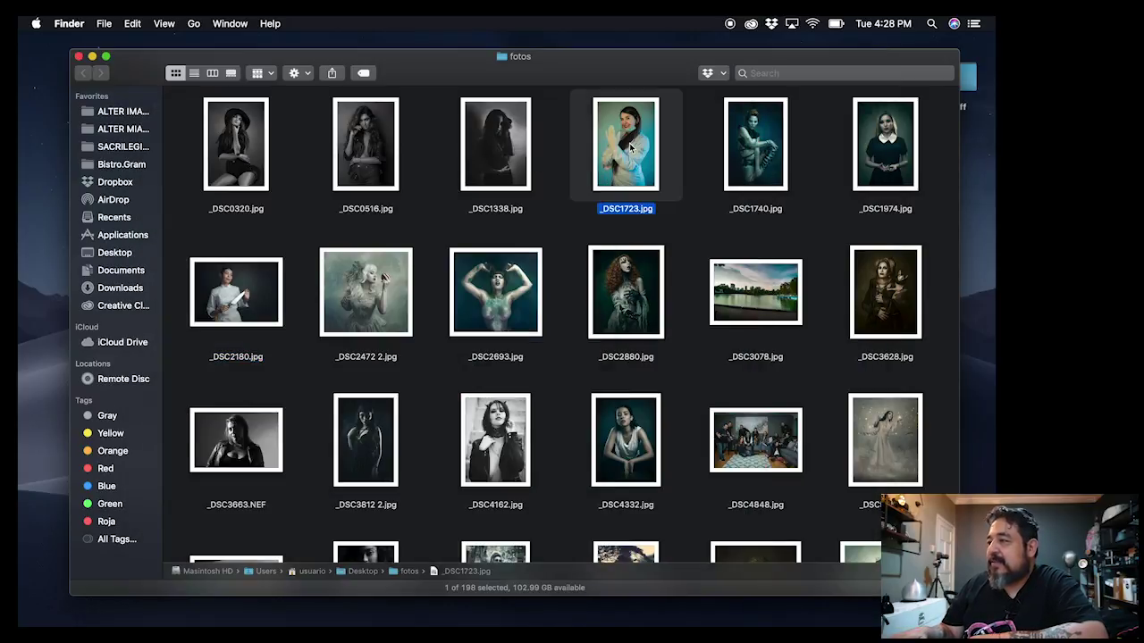
{"action": "key", "text": "space"}
{"action": "key", "text": "space"}
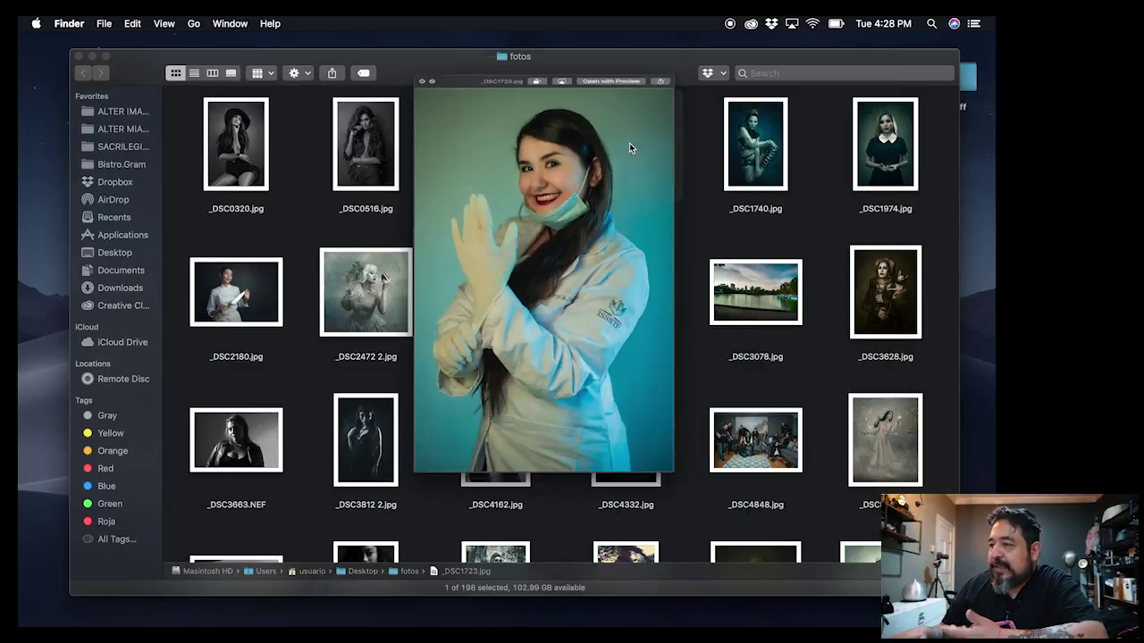
- Preview the lake landscape _DSC3078.jpg and the bread photo _DSC6459.jpg
{"action": "scroll", "coordinate": [537, 257], "scroll_direction": "down", "scroll_amount": 3}
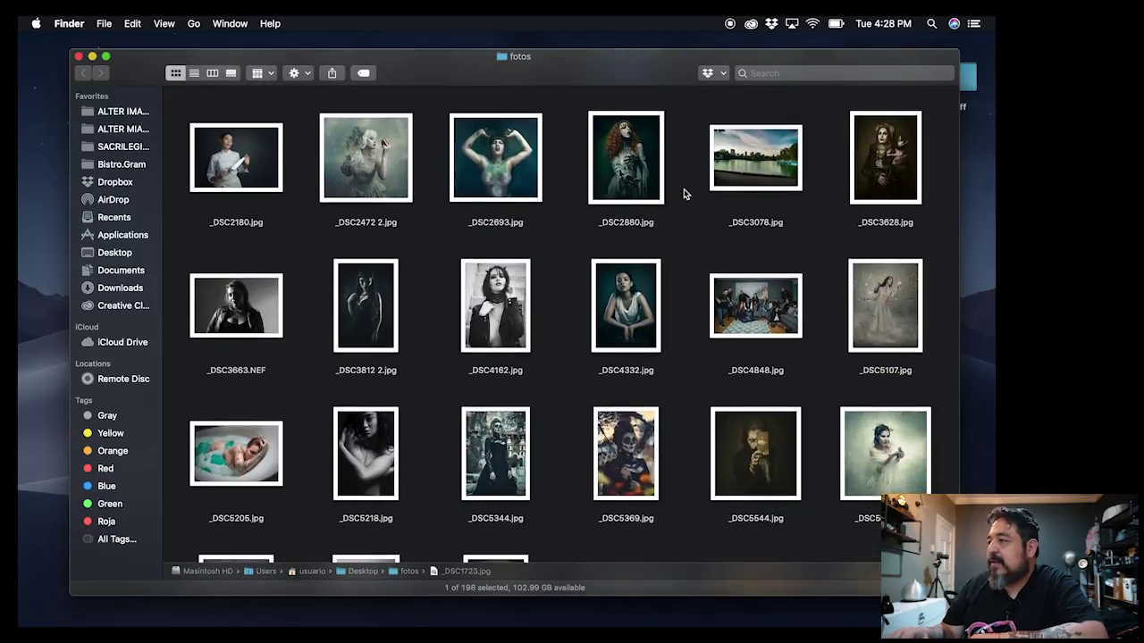
{"action": "left_click", "coordinate": [738, 165]}
{"action": "key", "text": "space"}
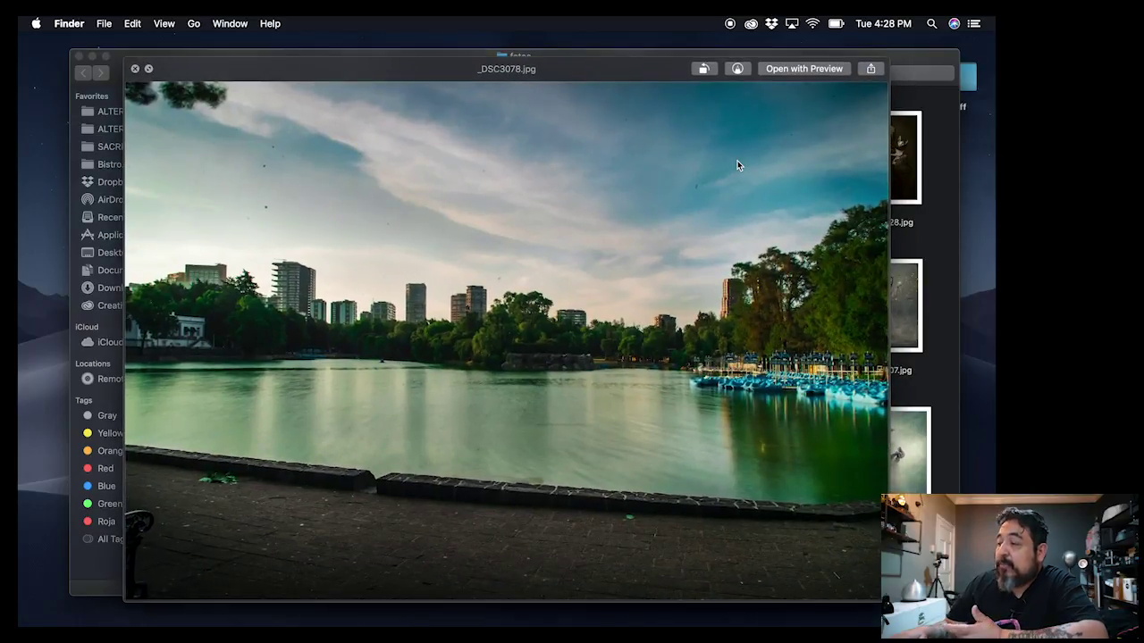
{"action": "key", "text": "space"}
{"action": "scroll", "coordinate": [623, 259], "scroll_direction": "down", "scroll_amount": 3}
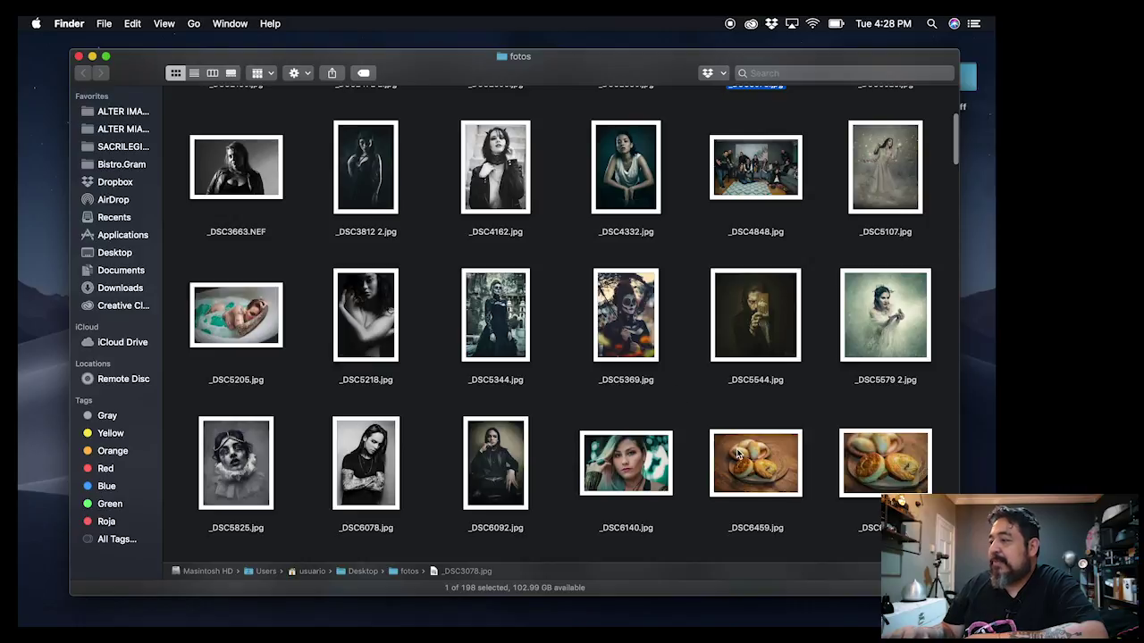
{"action": "left_click", "coordinate": [738, 454]}
{"action": "key", "text": "space"}
{"action": "key", "text": "space"}
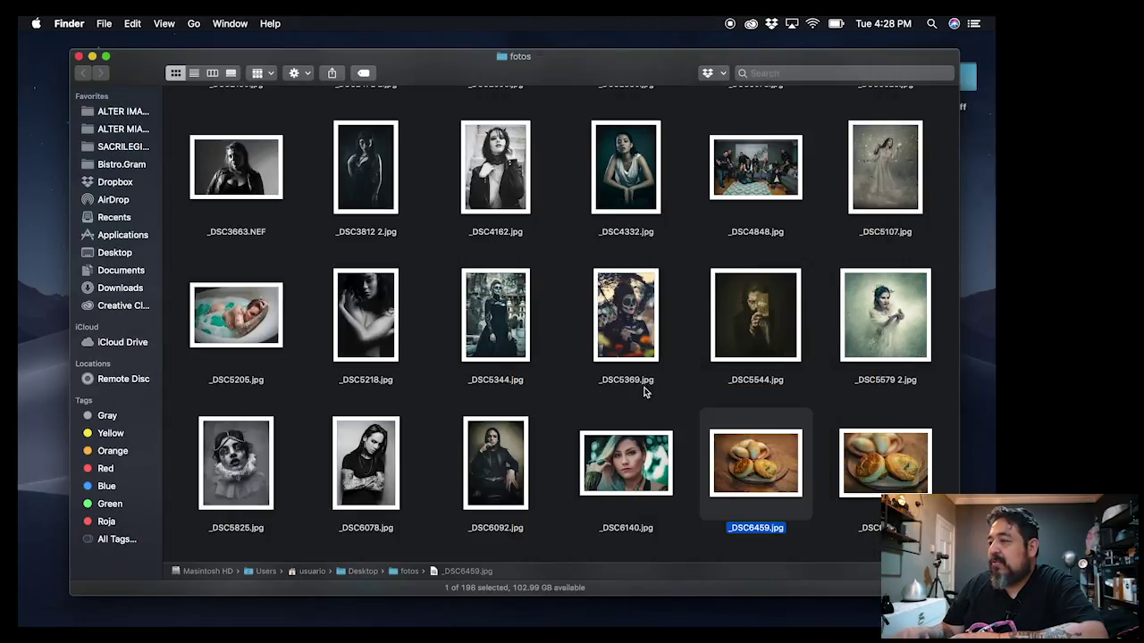
- Preview the portraits _DSC5218.jpg, _DSC6092.jpg and _DSC6848.jpg one after another
{"action": "left_click", "coordinate": [371, 308]}
{"action": "key", "text": "space"}
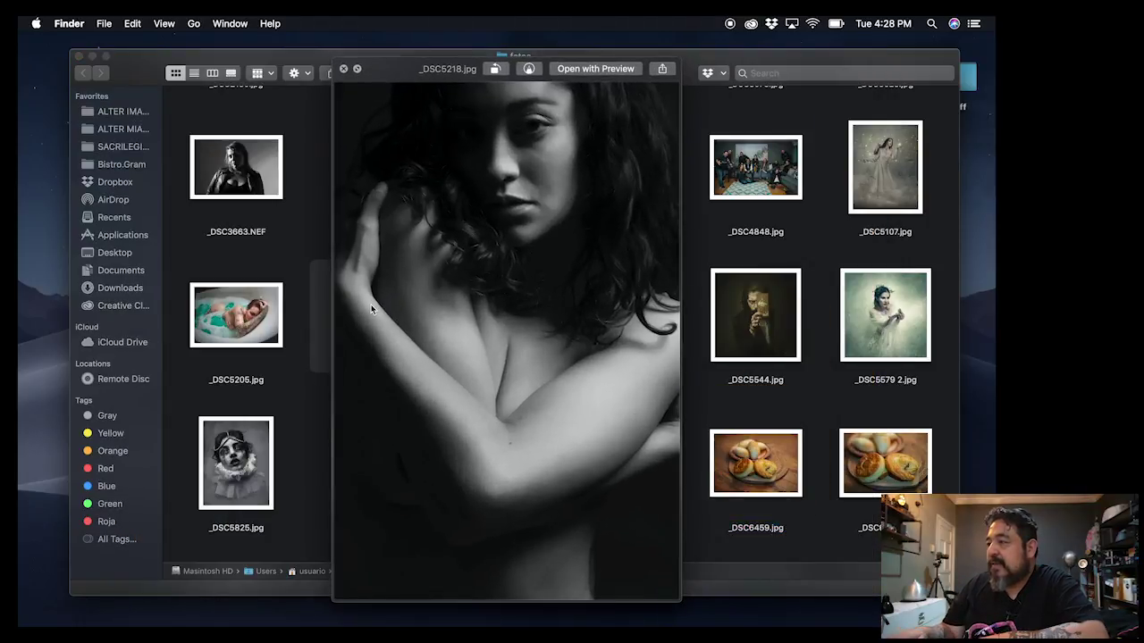
{"action": "key", "text": "space"}
{"action": "scroll", "coordinate": [440, 309], "scroll_direction": "down", "scroll_amount": 3}
{"action": "left_click", "coordinate": [495, 220]}
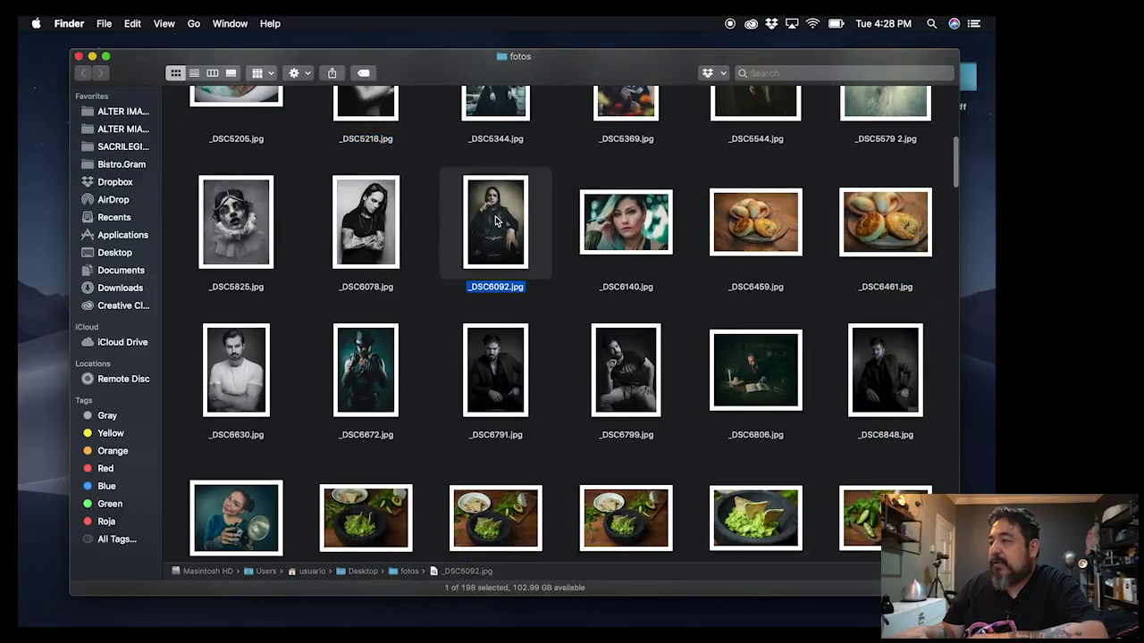
{"action": "key", "text": "space"}
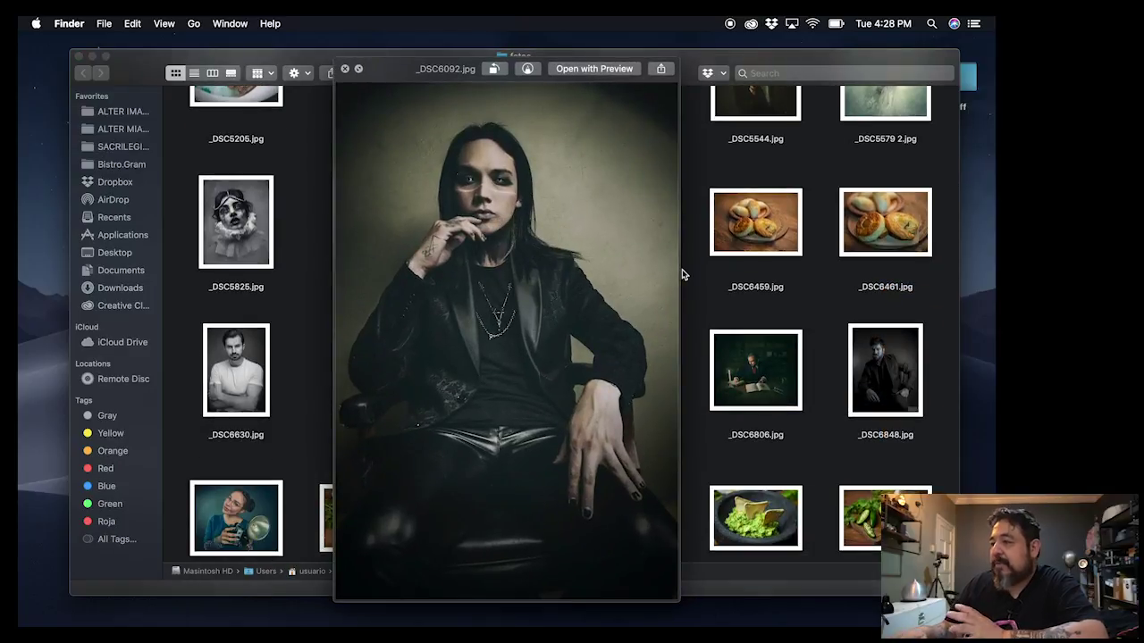
{"action": "key", "text": "space"}
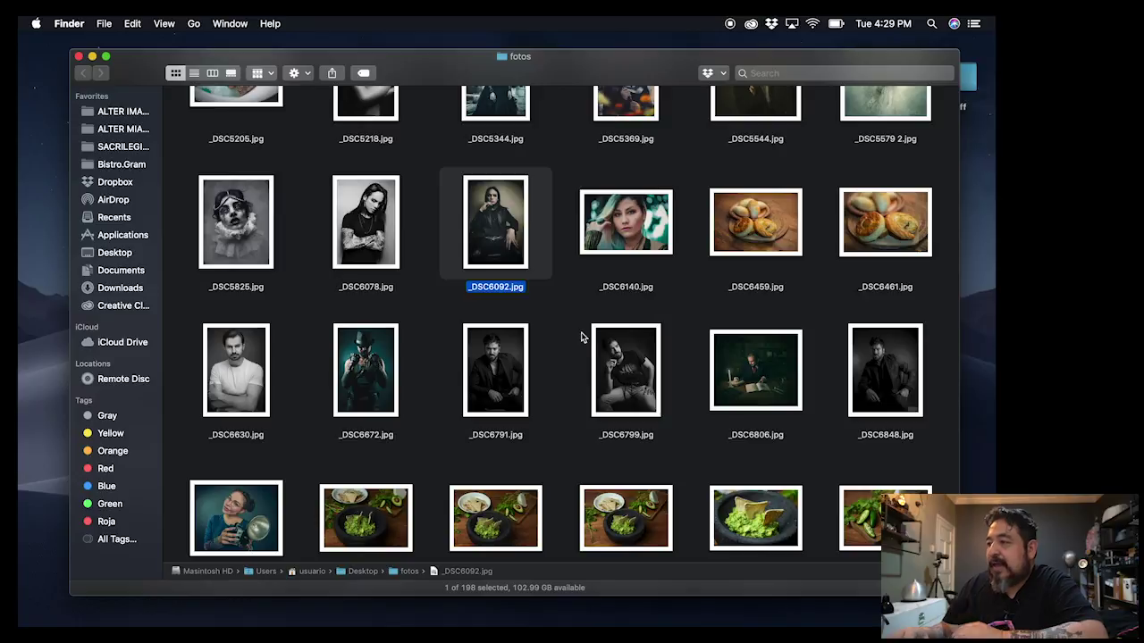
{"action": "scroll", "coordinate": [363, 381], "scroll_direction": "down", "scroll_amount": 2}
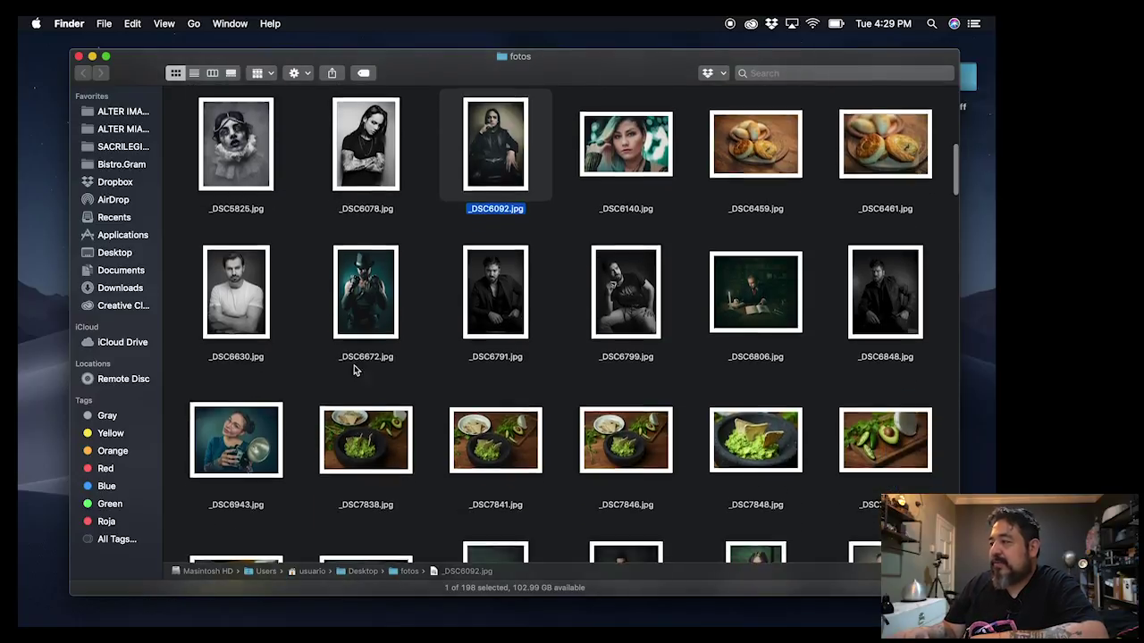
{"action": "left_click", "coordinate": [889, 297]}
{"action": "key", "text": "space"}
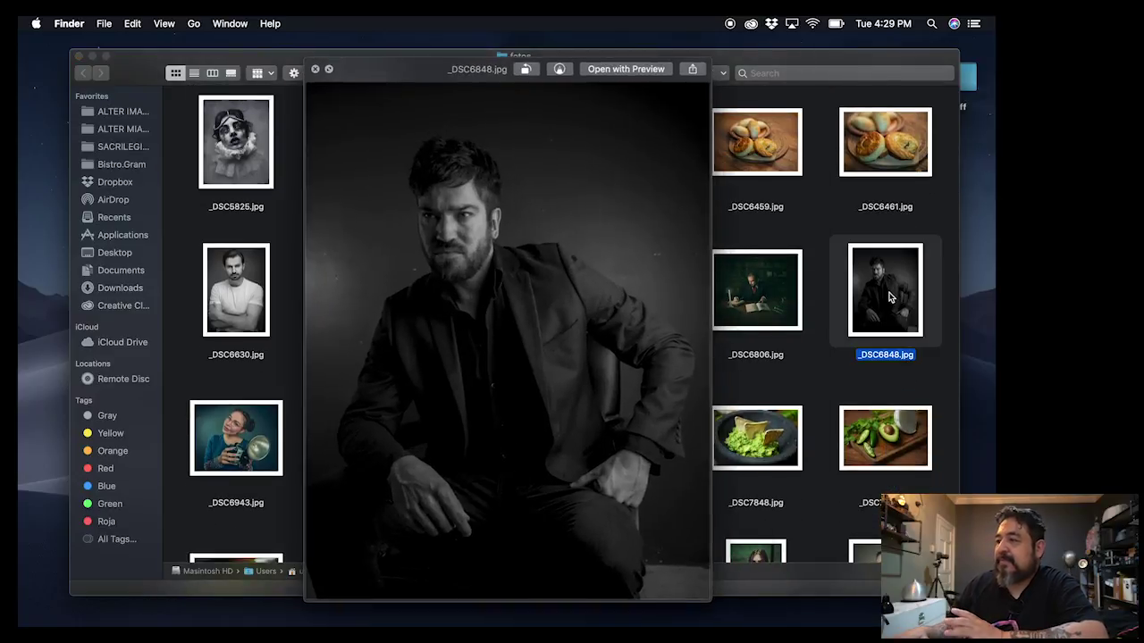
{"action": "key", "text": "space"}
- Look through the rest of the fotos folder to review the variety of photo subjects
{"action": "scroll", "coordinate": [889, 298], "scroll_direction": "down", "scroll_amount": 10}
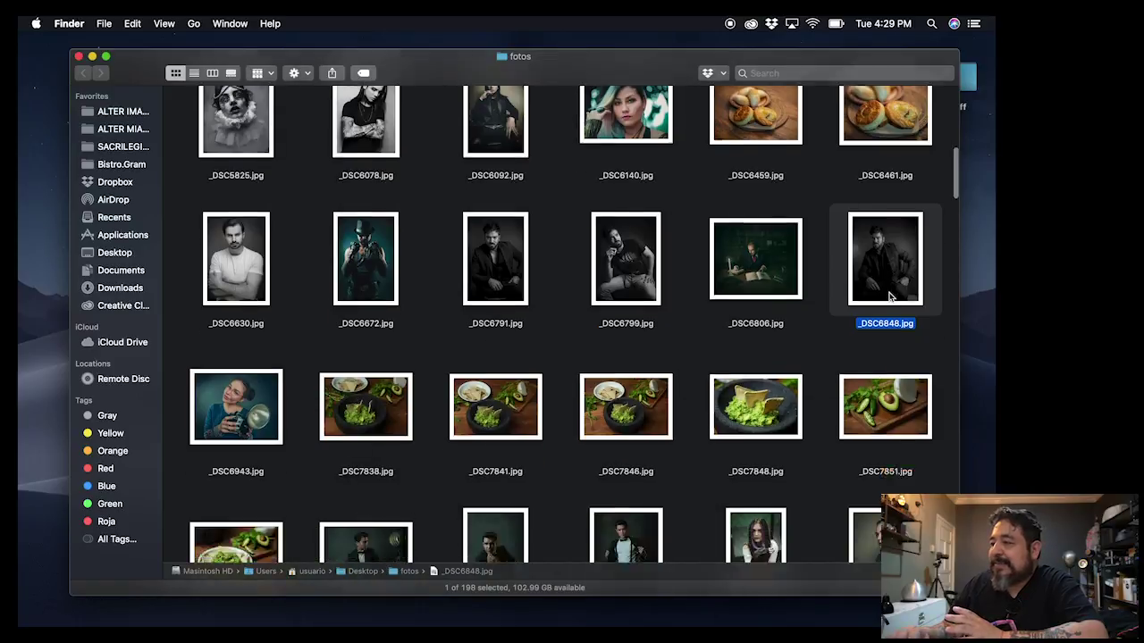
{"action": "scroll", "coordinate": [765, 269], "scroll_direction": "down", "scroll_amount": 2}
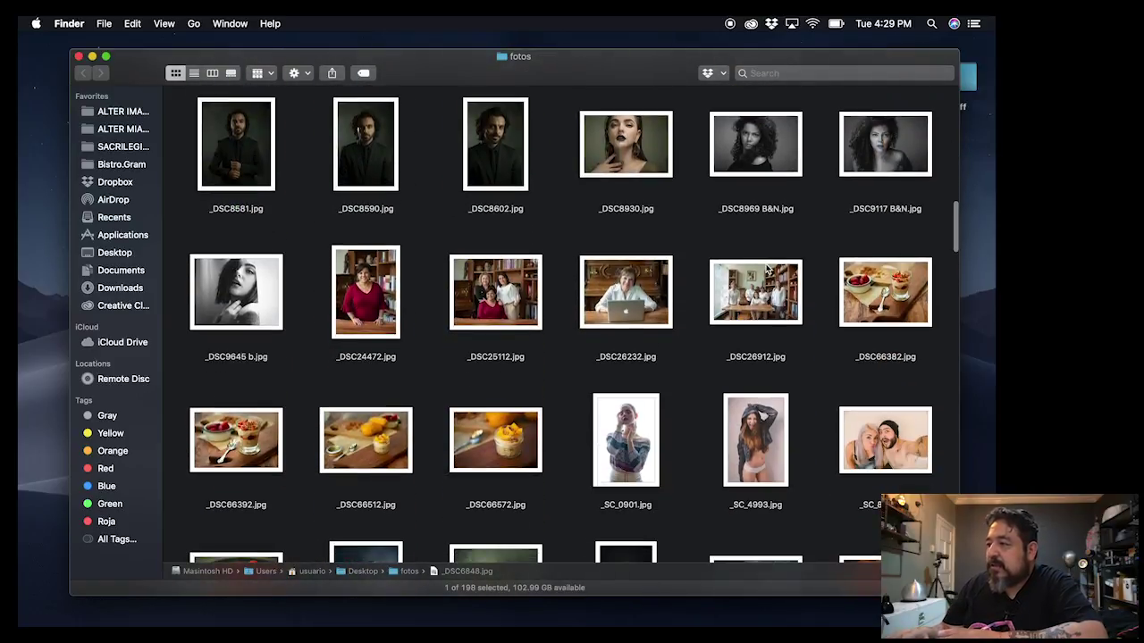
{"action": "scroll", "coordinate": [765, 268], "scroll_direction": "down", "scroll_amount": 1}
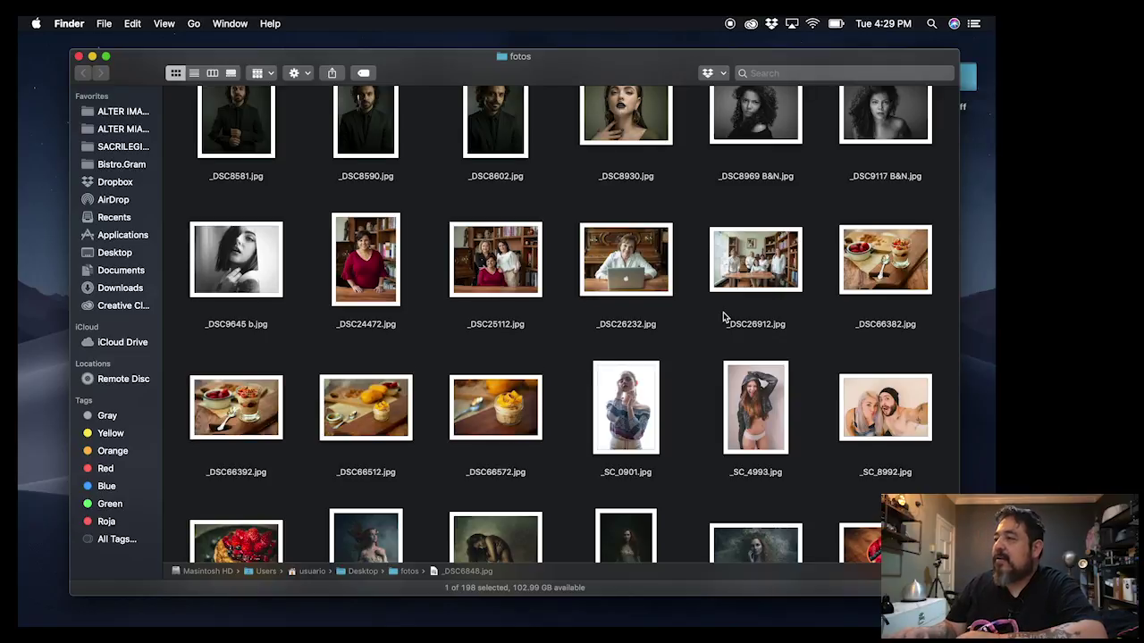
{"action": "scroll", "coordinate": [724, 317], "scroll_direction": "down", "scroll_amount": 4}
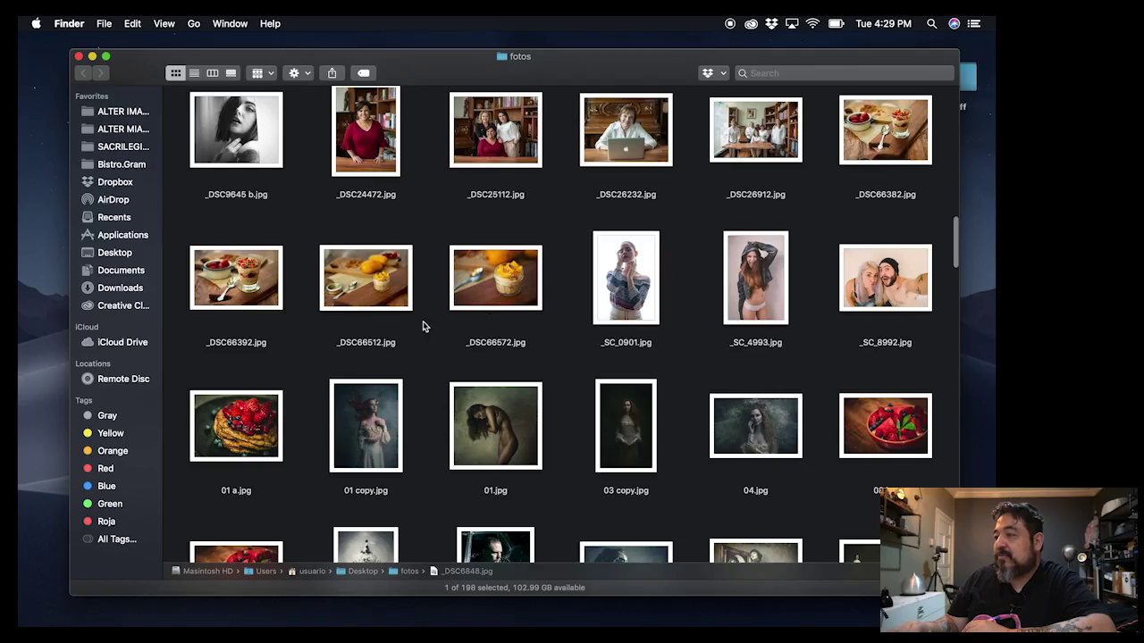
{"action": "left_click", "coordinate": [382, 291]}
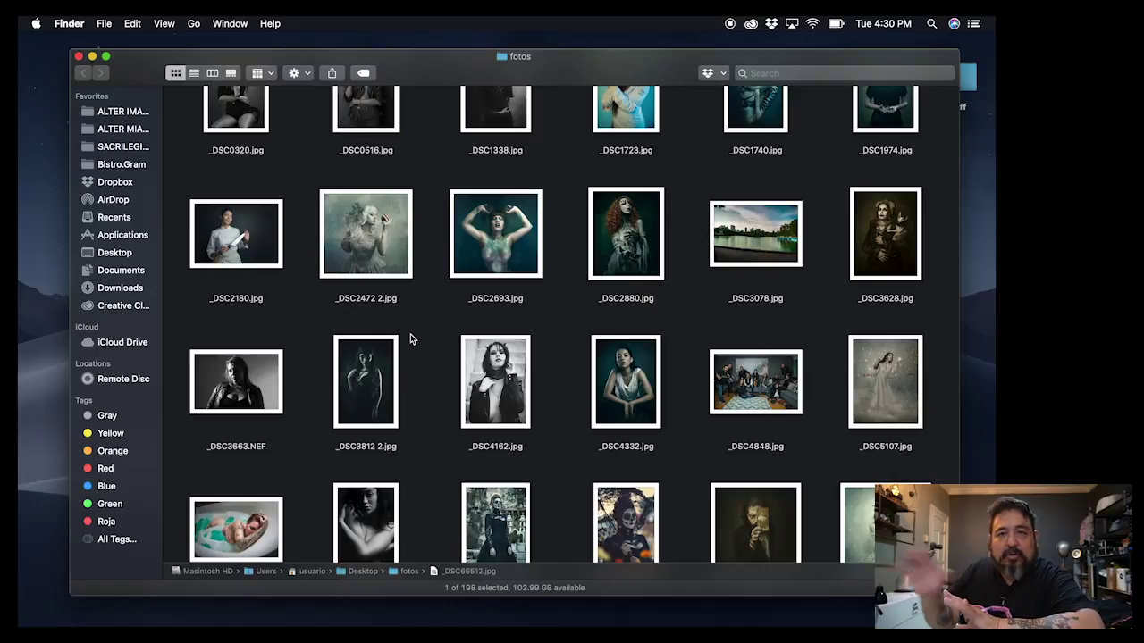
{"action": "scroll", "coordinate": [410, 338], "scroll_direction": "up", "scroll_amount": 2}
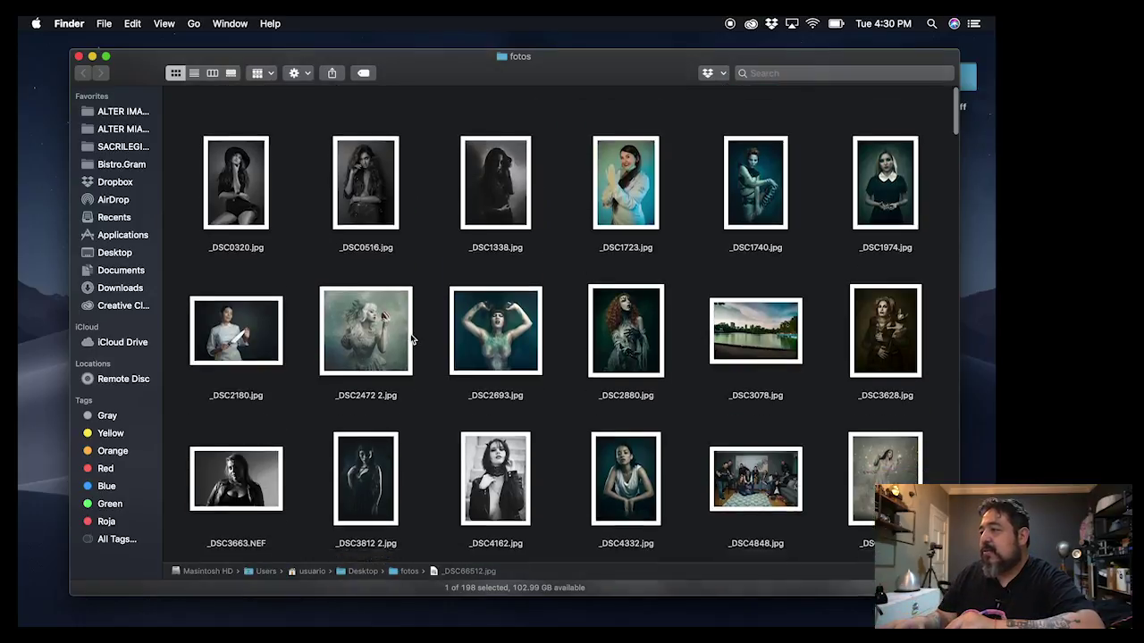
{"action": "scroll", "coordinate": [410, 338], "scroll_direction": "down", "scroll_amount": 15}
{"action": "scroll", "coordinate": [410, 338], "scroll_direction": "down", "scroll_amount": 20}
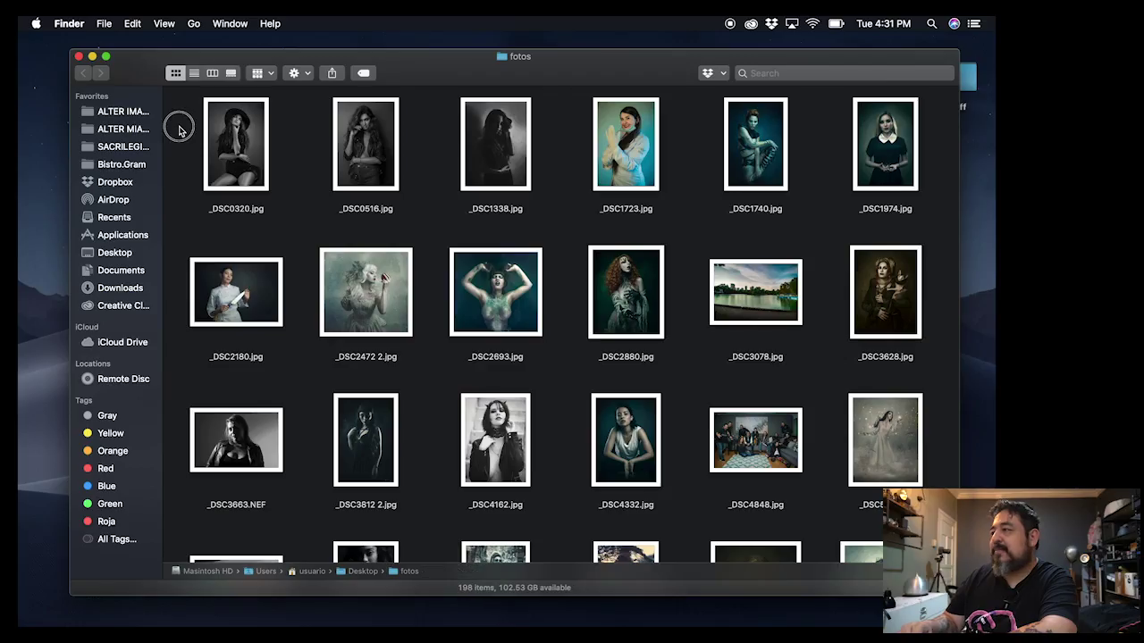
- Select all the photos of people from _DSC0320.jpg to _DSC5107.jpg, leaving out the lake landscape _DSC3078.jpg
{"action": "left_click_drag", "start_coordinate": [176, 125], "coordinate": [938, 188]}
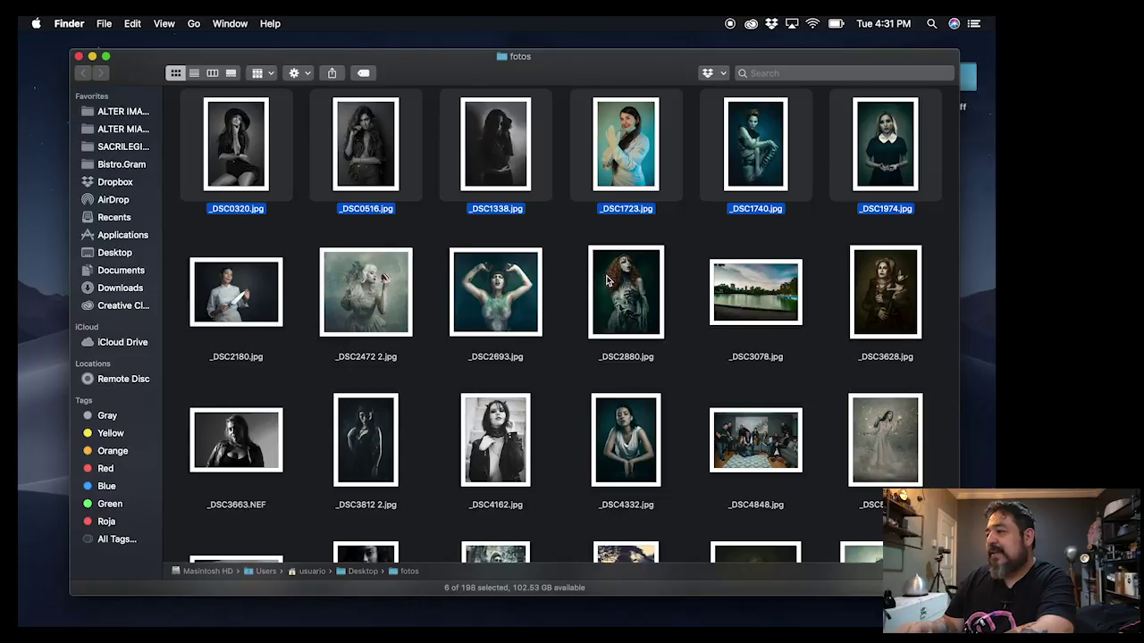
{"action": "left_click_drag", "start_coordinate": [640, 243], "coordinate": [196, 446]}
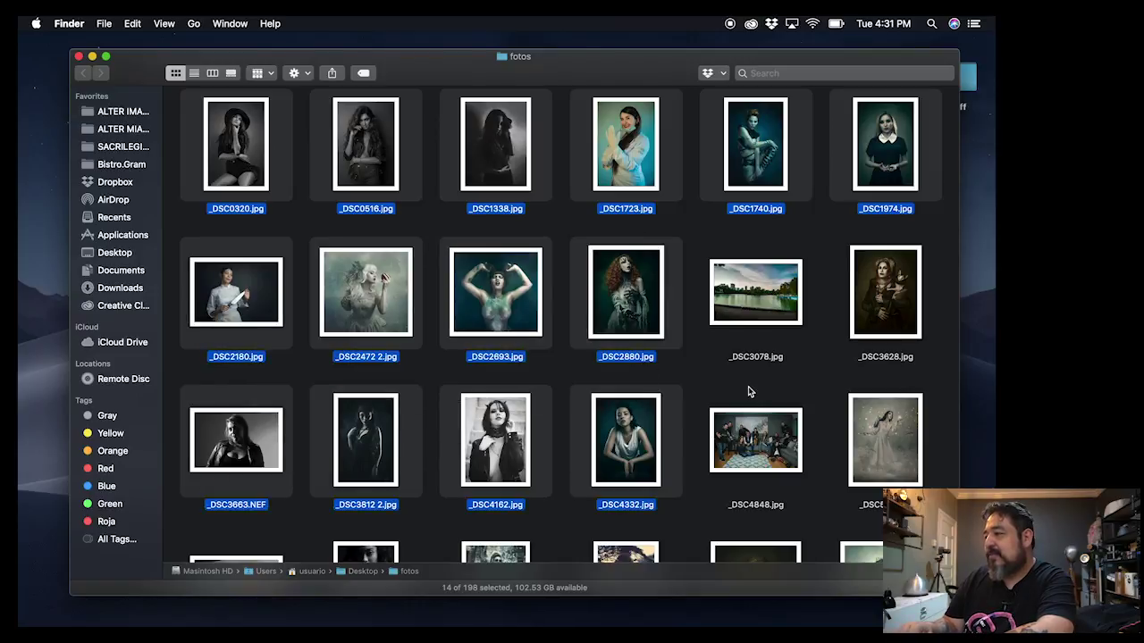
{"action": "left_click", "coordinate": [764, 433], "text": "super"}
{"action": "left_click", "coordinate": [894, 313], "text": "super"}
{"action": "left_click", "coordinate": [889, 416], "text": "super"}
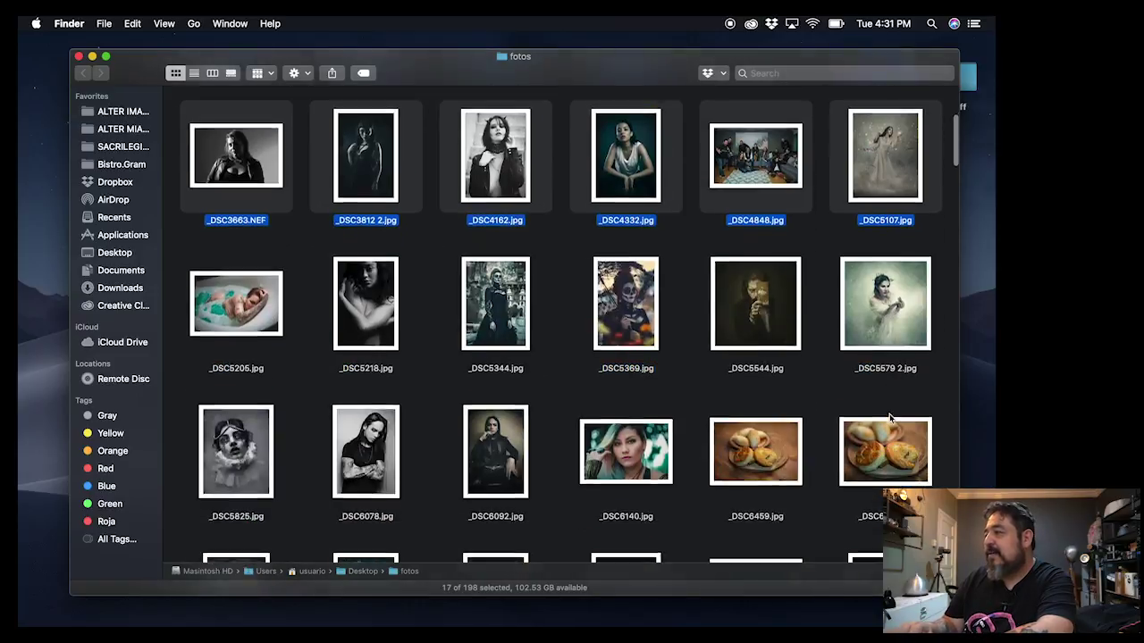
- Add the photos of people from _DSC5205.jpg to _DSC26912.jpg to the selection, skipping the food photos
{"action": "scroll", "coordinate": [889, 414], "scroll_direction": "down", "scroll_amount": 10}
{"action": "left_click_drag", "start_coordinate": [349, 285], "coordinate": [843, 469]}
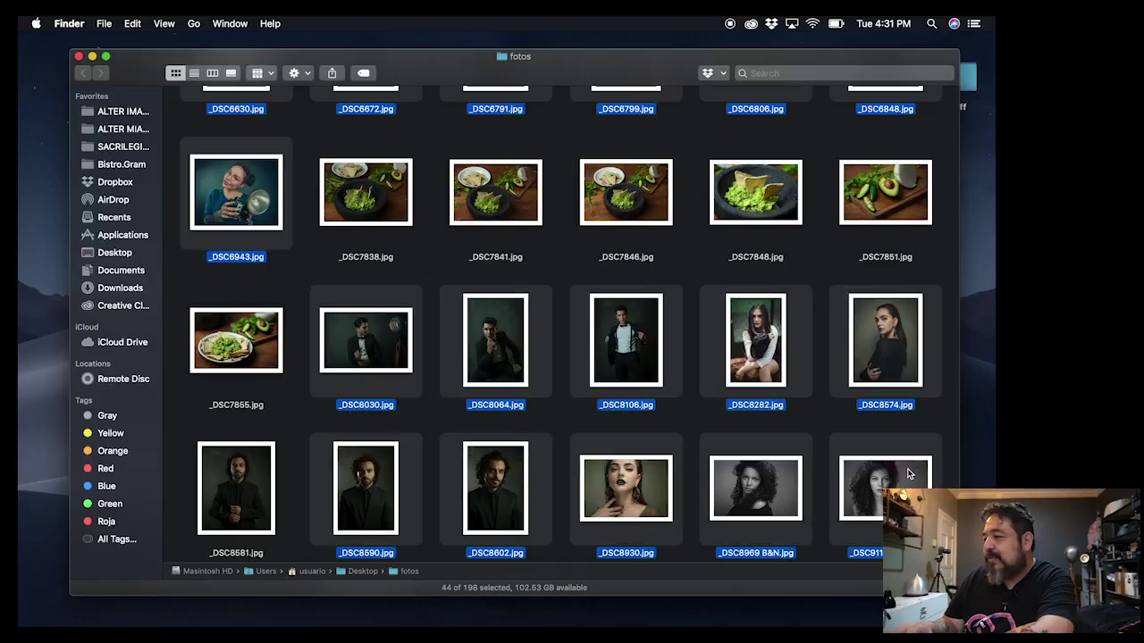
{"action": "scroll", "coordinate": [879, 455], "scroll_direction": "down", "scroll_amount": 5}
{"action": "left_click_drag", "start_coordinate": [229, 311], "coordinate": [769, 294]}
- Add _SC_0901.jpg to _SC_8992.jpg, 01 copy.jpg to 04.jpg and 134.jpg to 220.jpg to the selection, skipping the food photos
{"action": "scroll", "coordinate": [610, 228], "scroll_direction": "down", "scroll_amount": 3}
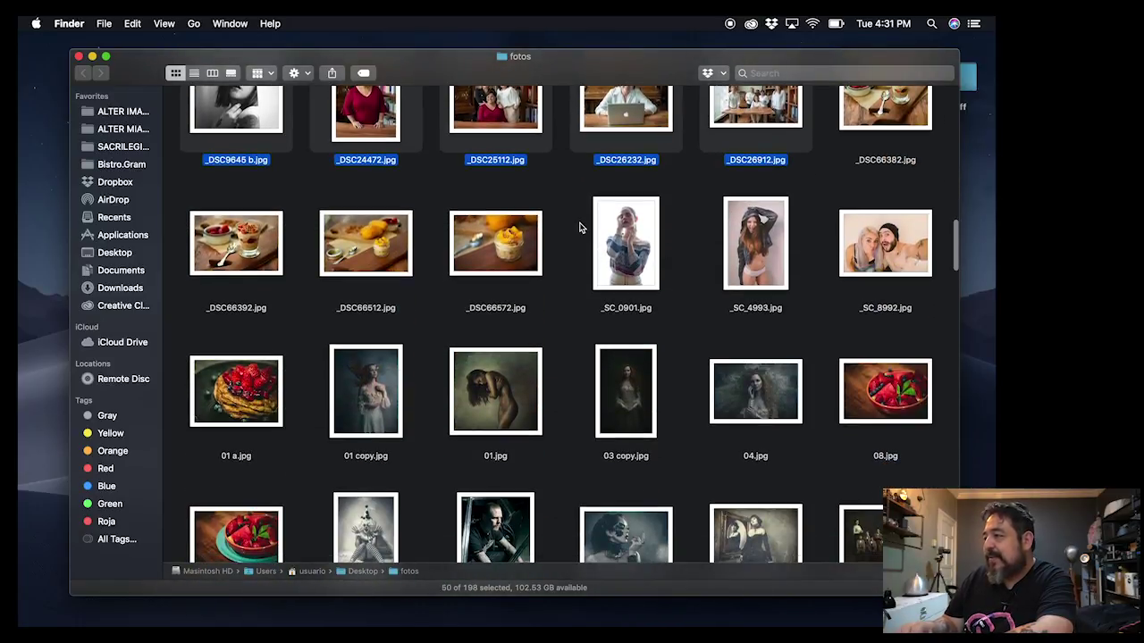
{"action": "left_click_drag", "start_coordinate": [579, 228], "coordinate": [885, 295]}
{"action": "left_click_drag", "start_coordinate": [397, 332], "coordinate": [756, 401]}
{"action": "scroll", "coordinate": [581, 348], "scroll_direction": "down", "scroll_amount": 5}
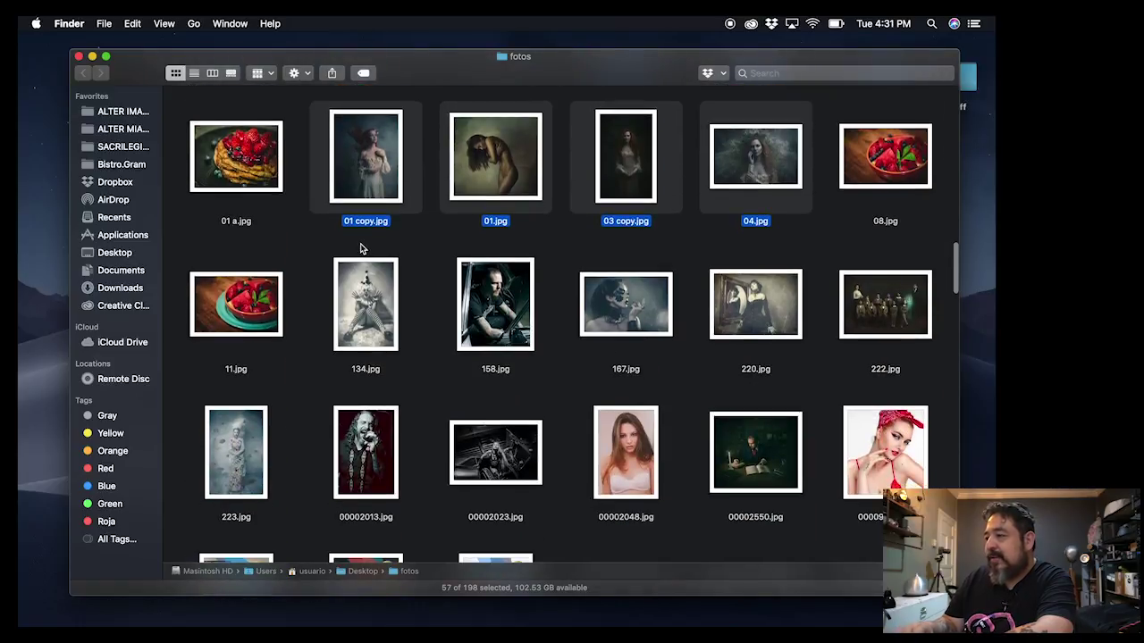
{"action": "left_click_drag", "start_coordinate": [360, 248], "coordinate": [768, 358]}
- Extend the selection with the two rows of people photos below the Sydney Opera House row, leaving out the cat picture
{"action": "scroll", "coordinate": [849, 234], "scroll_direction": "down", "scroll_amount": 3}
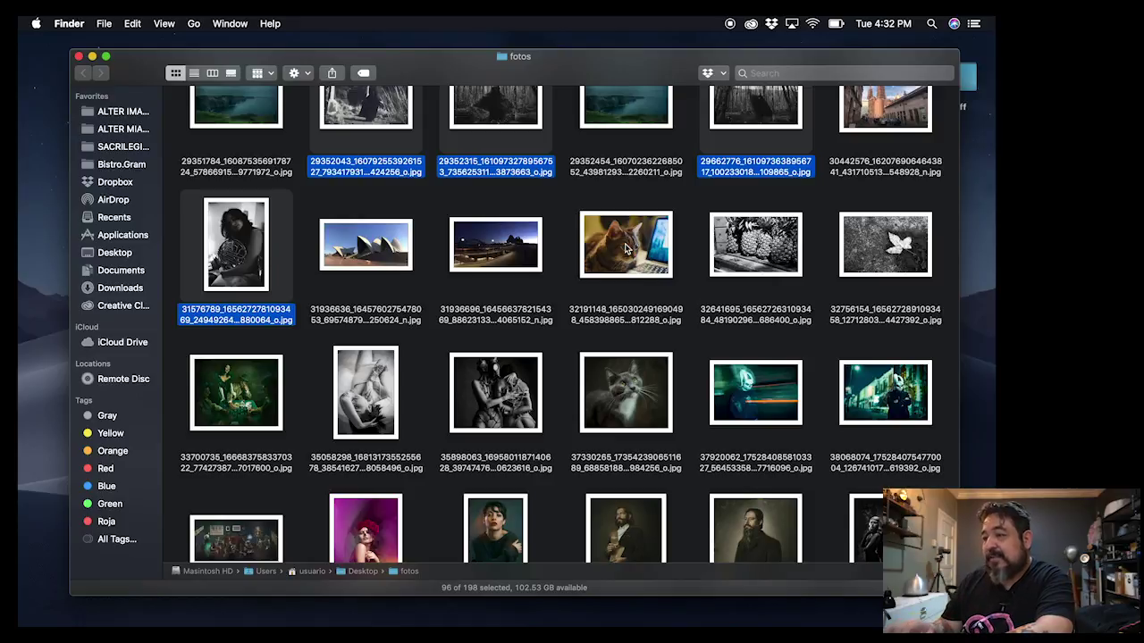
{"action": "left_click", "coordinate": [244, 400], "text": "super"}
{"action": "scroll", "coordinate": [625, 357], "scroll_direction": "down", "scroll_amount": 5}
{"action": "left_click", "coordinate": [885, 299], "text": "shift"}
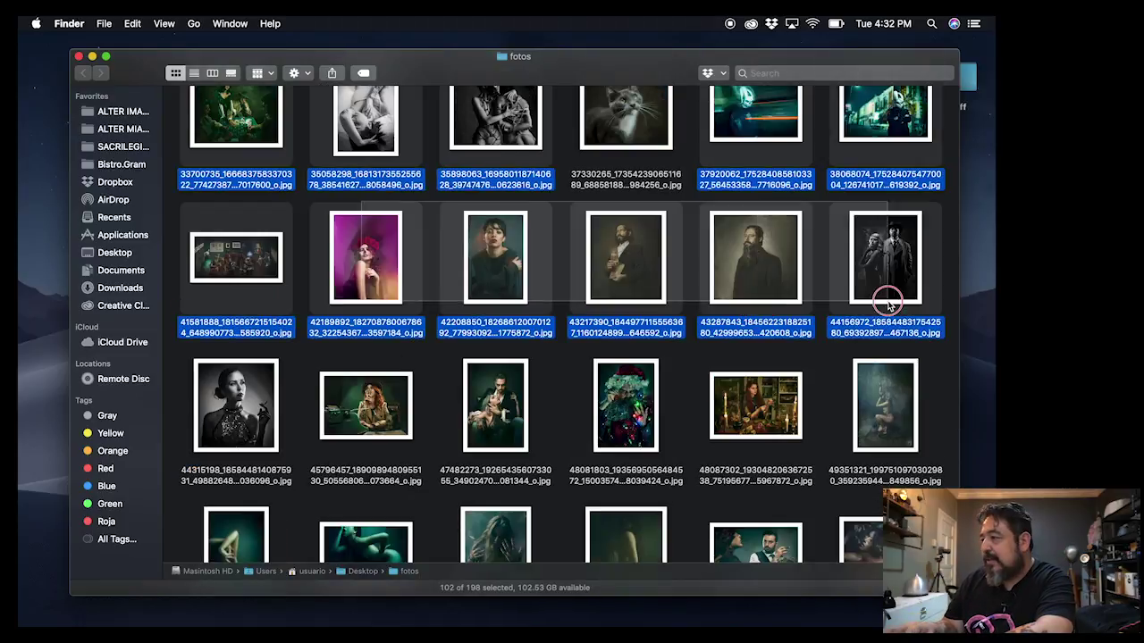
- Add the next two full rows to the selection, from the black-and-white smoking portrait to the group portrait of women
{"action": "scroll", "coordinate": [714, 304], "scroll_direction": "down", "scroll_amount": 3}
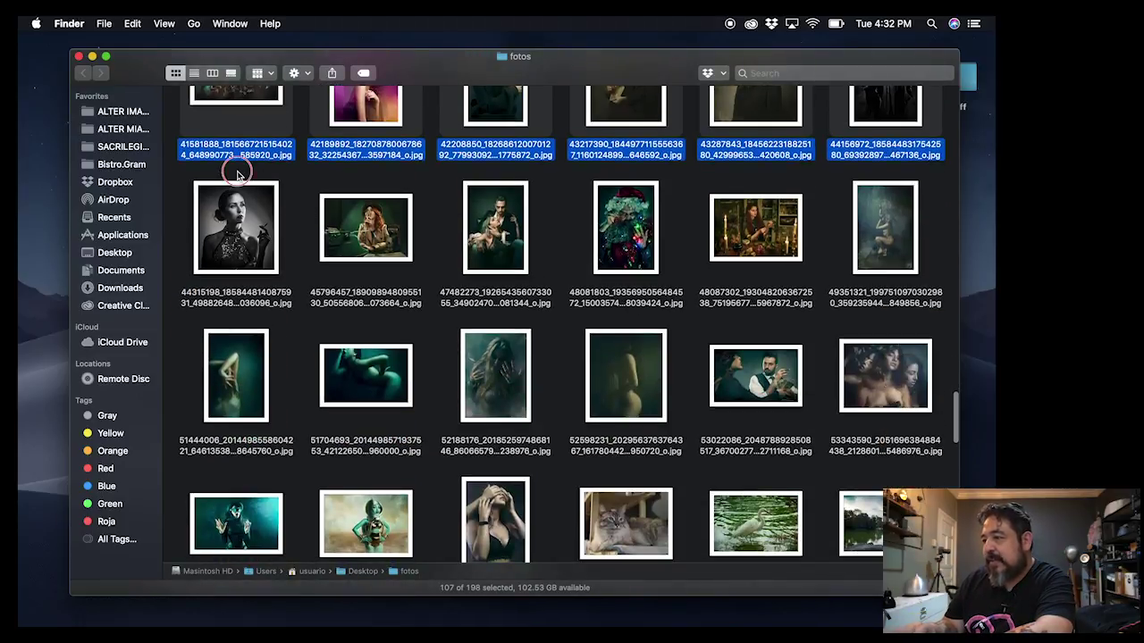
{"action": "left_click_drag", "start_coordinate": [235, 170], "coordinate": [851, 379]}
{"action": "scroll", "coordinate": [851, 380], "scroll_direction": "down", "scroll_amount": 2}
{"action": "scroll", "coordinate": [759, 366], "scroll_direction": "down", "scroll_amount": 5}
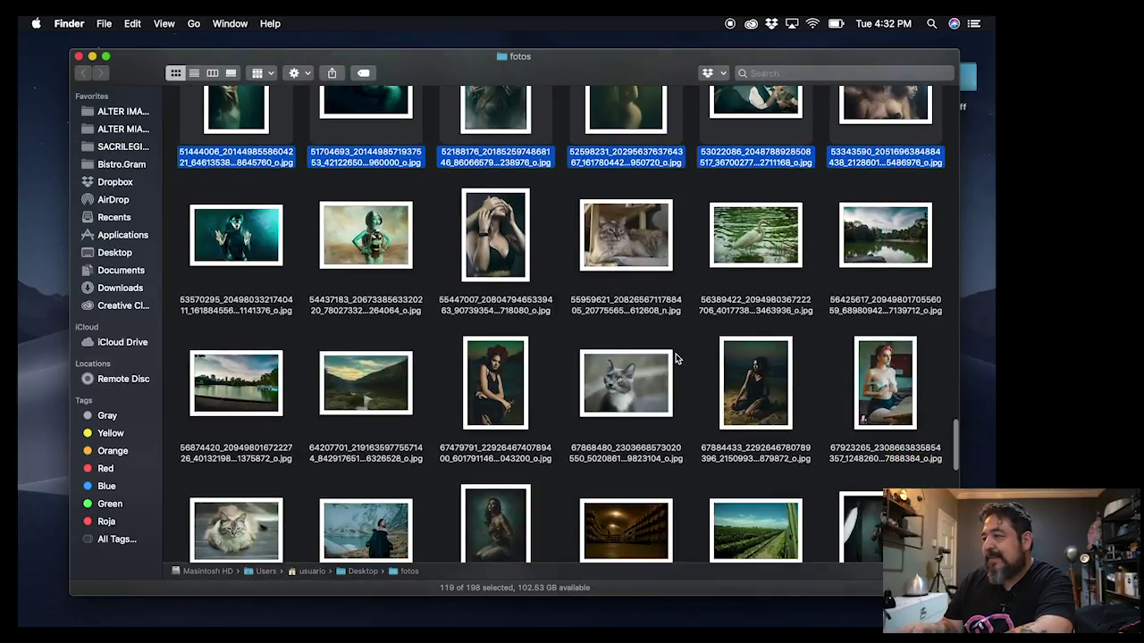
- Add all the remaining photos of people down to the end of the folder to the selection, leaving out the cats, bird and landscapes
{"action": "left_click_drag", "start_coordinate": [225, 191], "coordinate": [510, 295]}
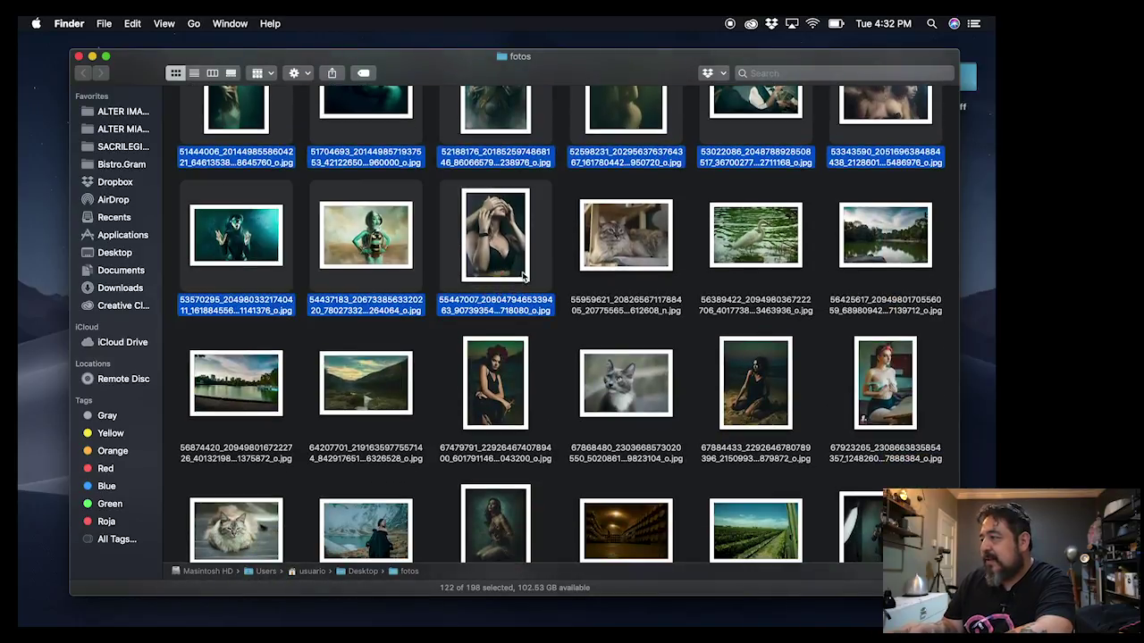
{"action": "scroll", "coordinate": [505, 286], "scroll_direction": "down", "scroll_amount": 3}
{"action": "left_click_drag", "start_coordinate": [441, 230], "coordinate": [649, 366]}
{"action": "scroll", "coordinate": [650, 366], "scroll_direction": "down", "scroll_amount": 10}
{"action": "scroll", "coordinate": [650, 366], "scroll_direction": "down", "scroll_amount": 3}
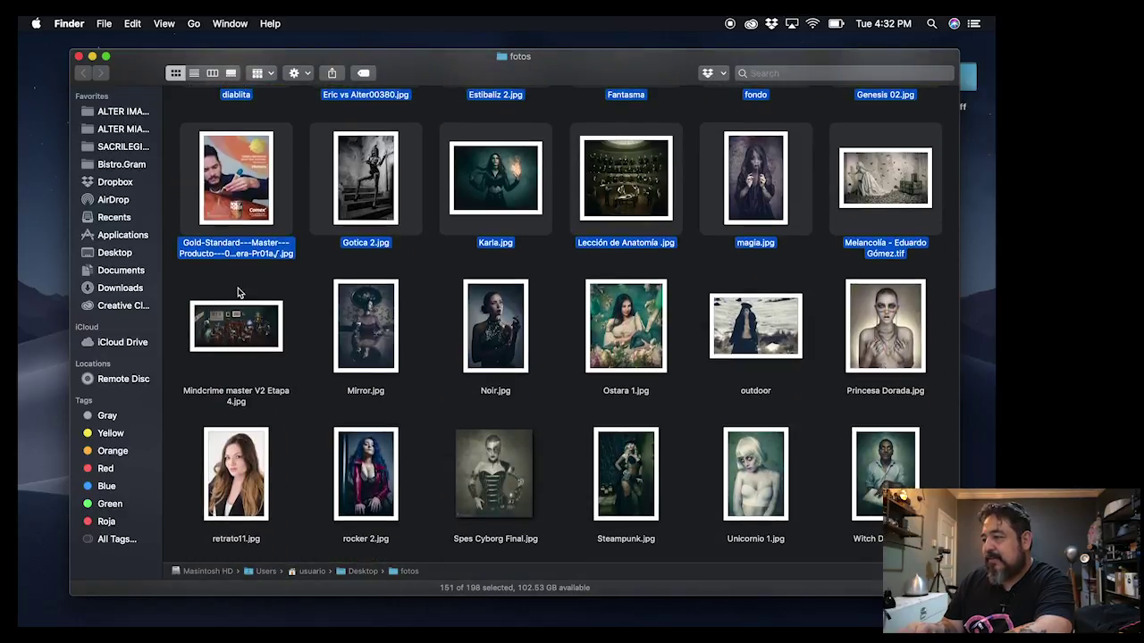
{"action": "left_click_drag", "start_coordinate": [229, 289], "coordinate": [859, 395]}
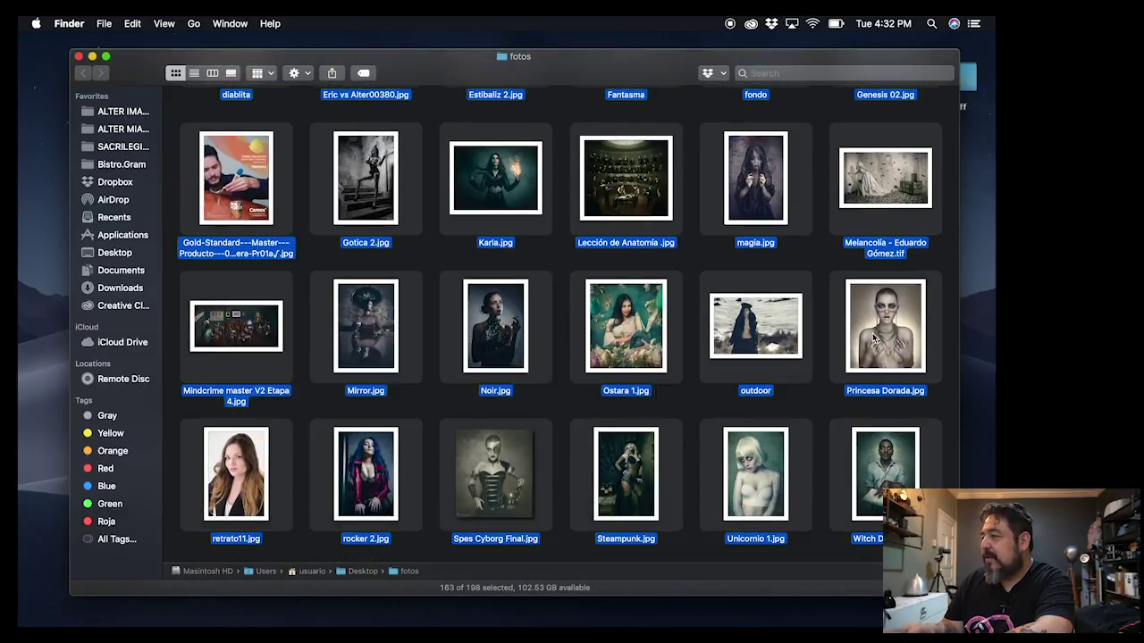
- Group the selected people photos into a new folder named Personas
{"action": "right_click", "coordinate": [874, 338]}
{"action": "left_click", "coordinate": [800, 287]}
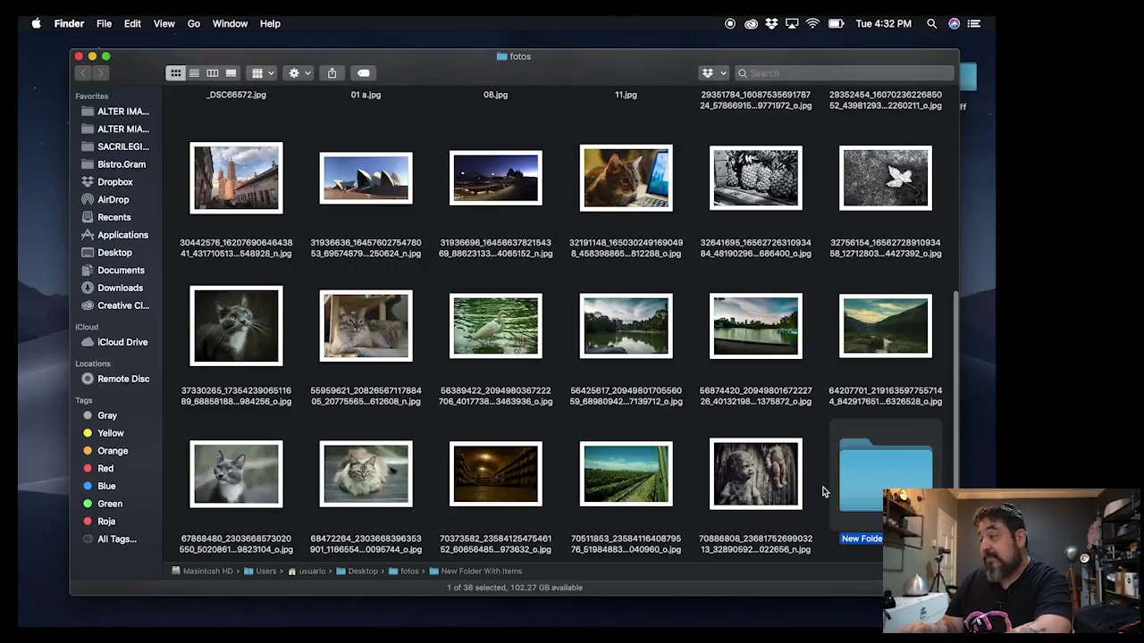
{"action": "left_click", "coordinate": [862, 540]}
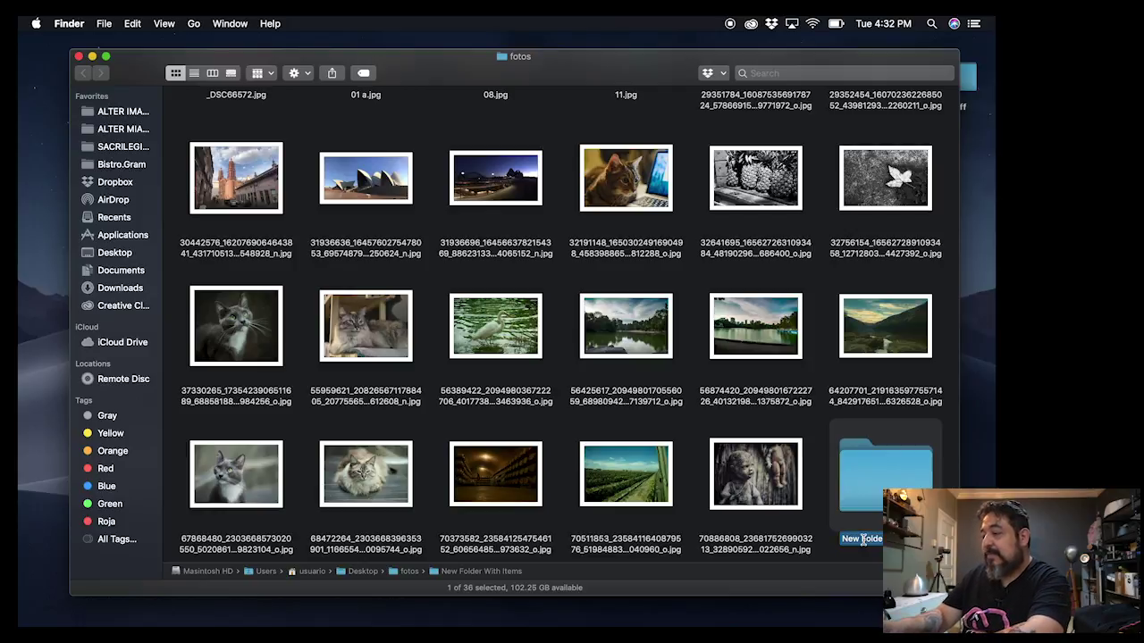
{"action": "type", "text": "Personas"}
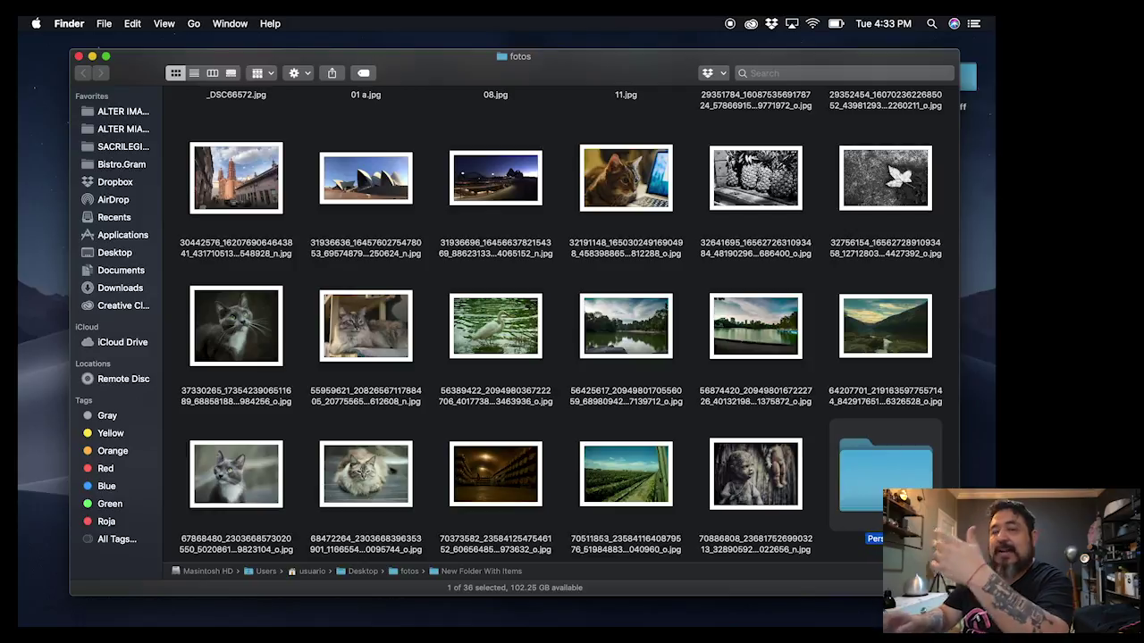
{"action": "key", "text": "Return"}
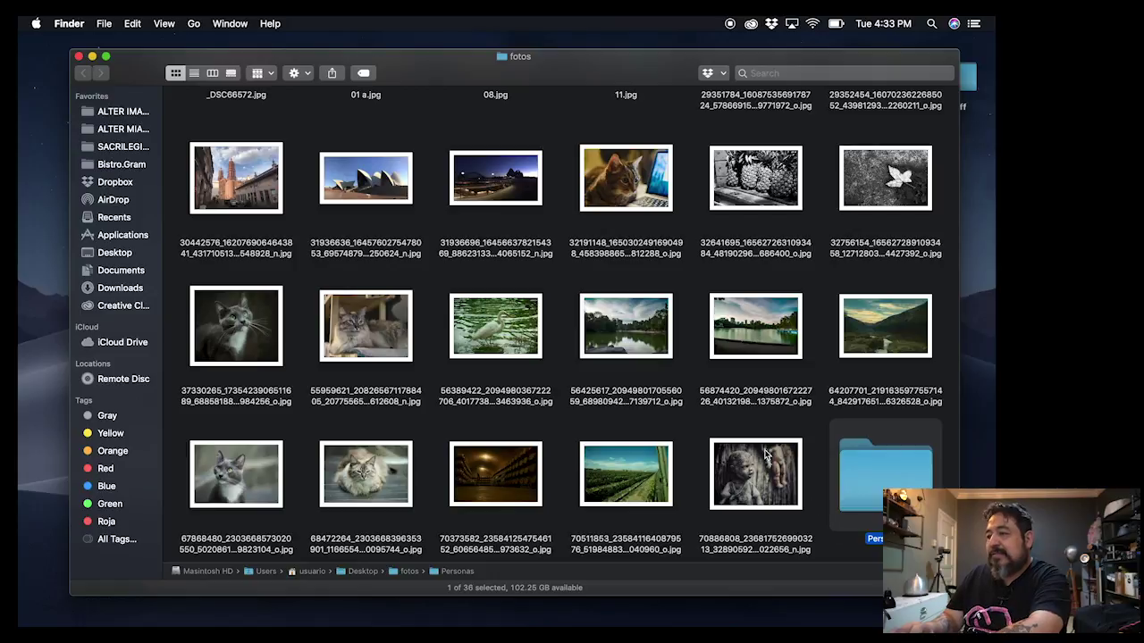
- Select all the food photos, from _DSC6459.jpg to 11.jpg, leaving out the lake photo _DSC3078.jpg and the other landscapes
{"action": "scroll", "coordinate": [765, 455], "scroll_direction": "up", "scroll_amount": 5}
{"action": "scroll", "coordinate": [765, 455], "scroll_direction": "up", "scroll_amount": 4}
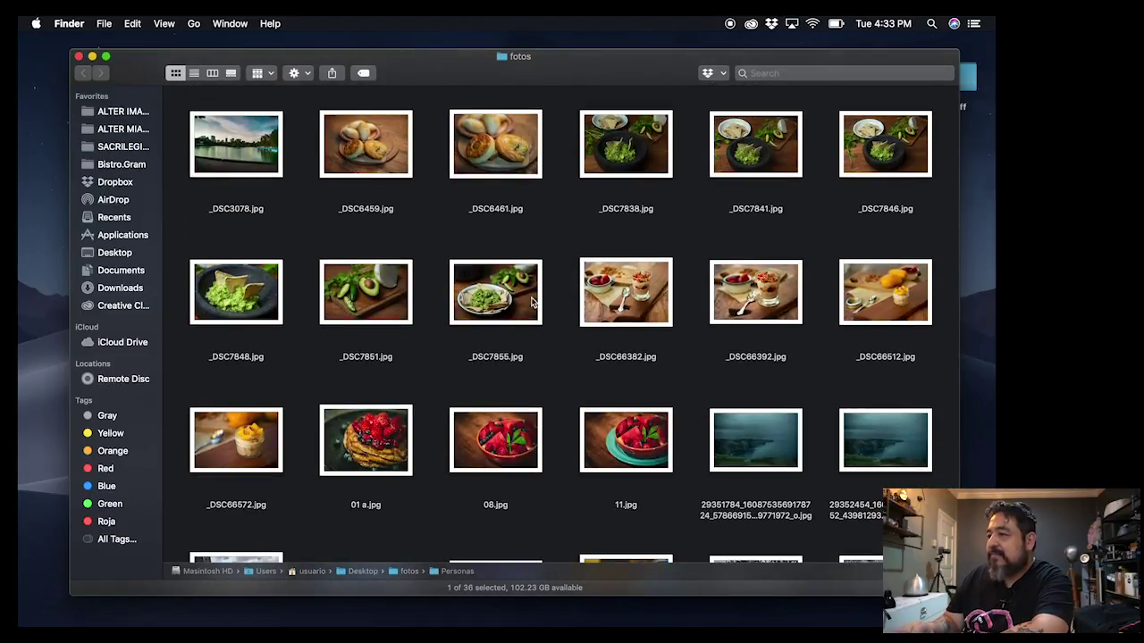
{"action": "scroll", "coordinate": [462, 278], "scroll_direction": "down", "scroll_amount": 10}
{"action": "scroll", "coordinate": [463, 278], "scroll_direction": "up", "scroll_amount": 10}
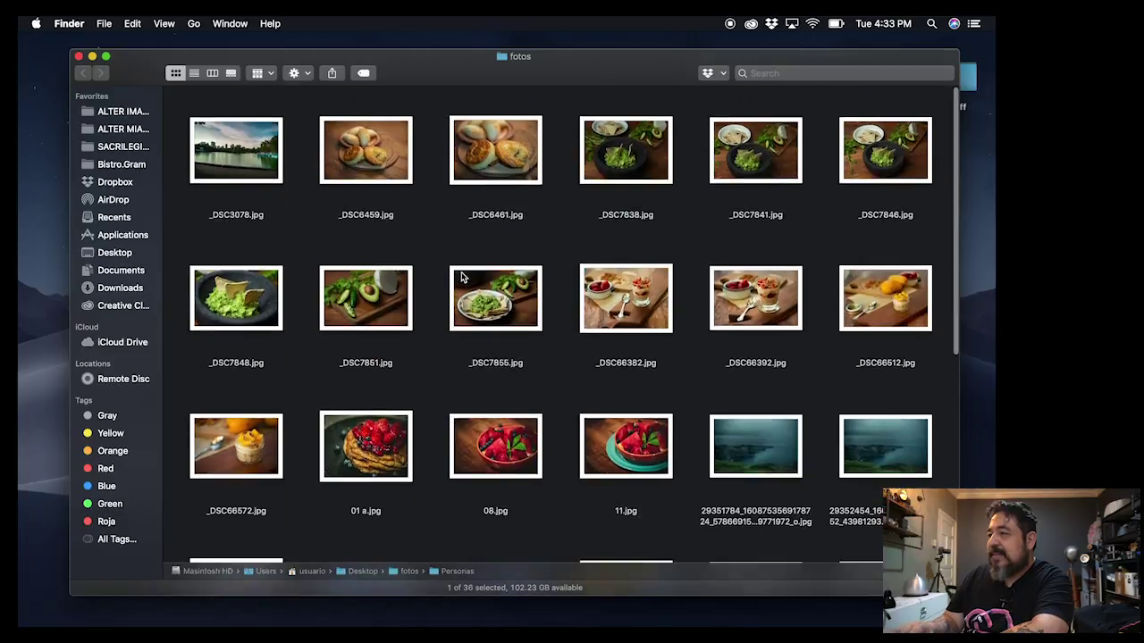
{"action": "left_click_drag", "start_coordinate": [307, 141], "coordinate": [938, 357]}
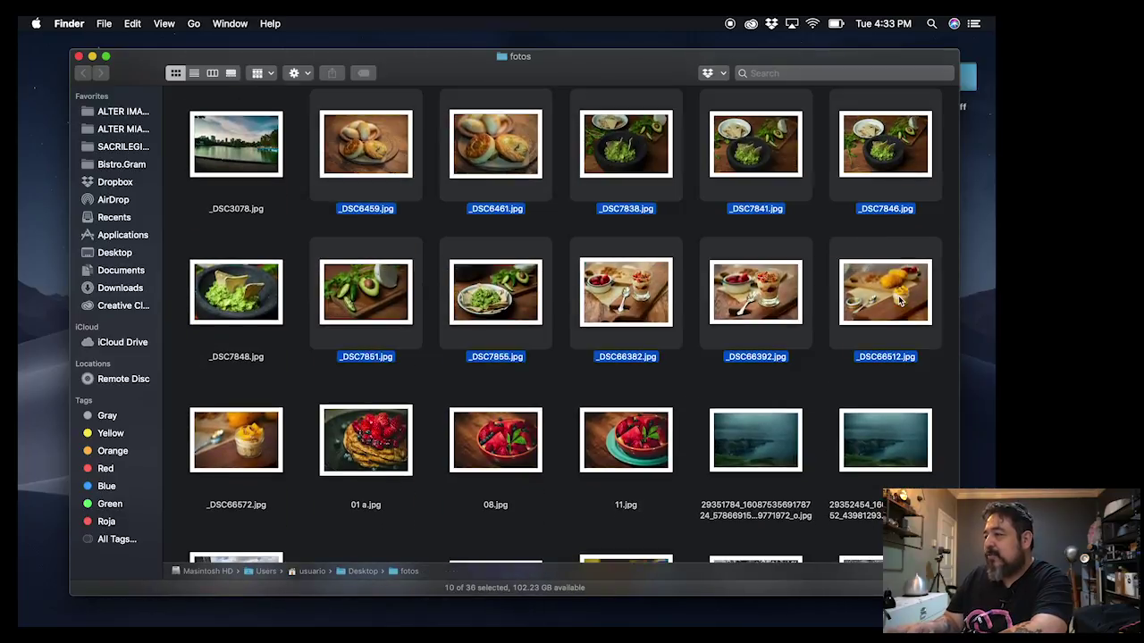
{"action": "left_click", "coordinate": [254, 293], "text": "super"}
{"action": "scroll", "coordinate": [253, 292], "scroll_direction": "down", "scroll_amount": 5}
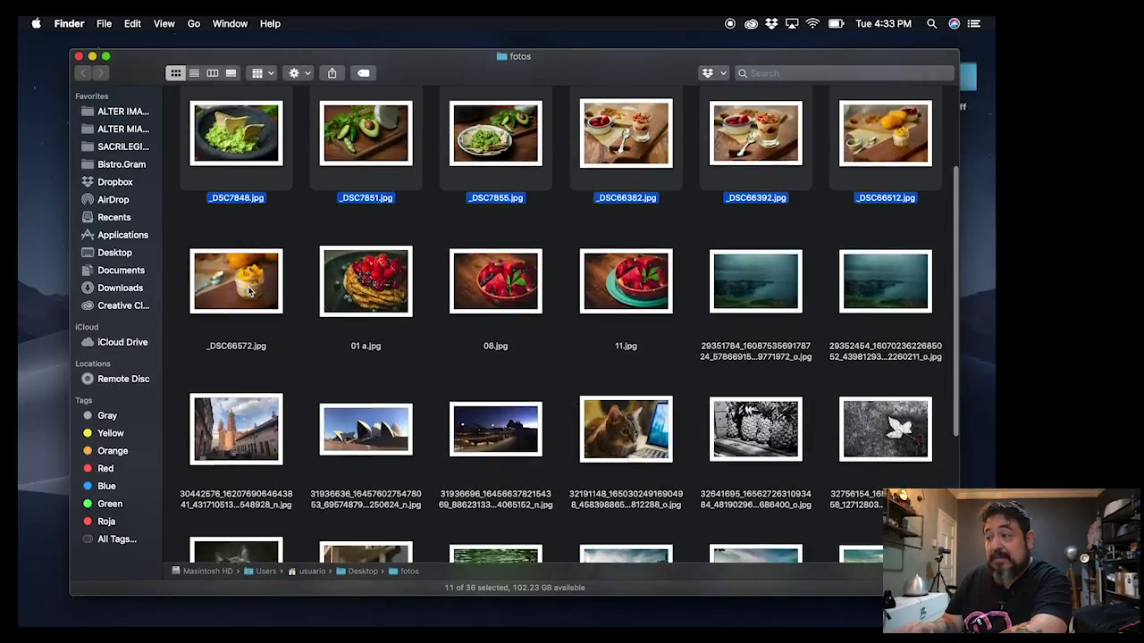
{"action": "left_click_drag", "start_coordinate": [217, 234], "coordinate": [628, 327]}
{"action": "scroll", "coordinate": [589, 348], "scroll_direction": "down", "scroll_amount": 5}
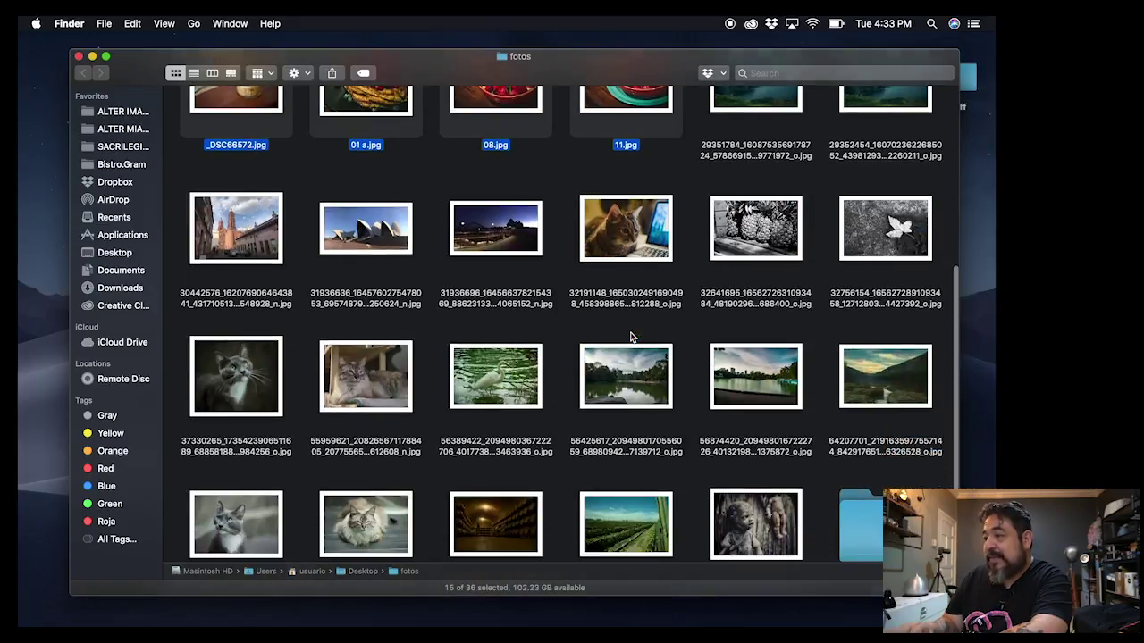
- Group the selected food photos into a new folder named Alimentos
{"action": "scroll", "coordinate": [572, 357], "scroll_direction": "up", "scroll_amount": 6}
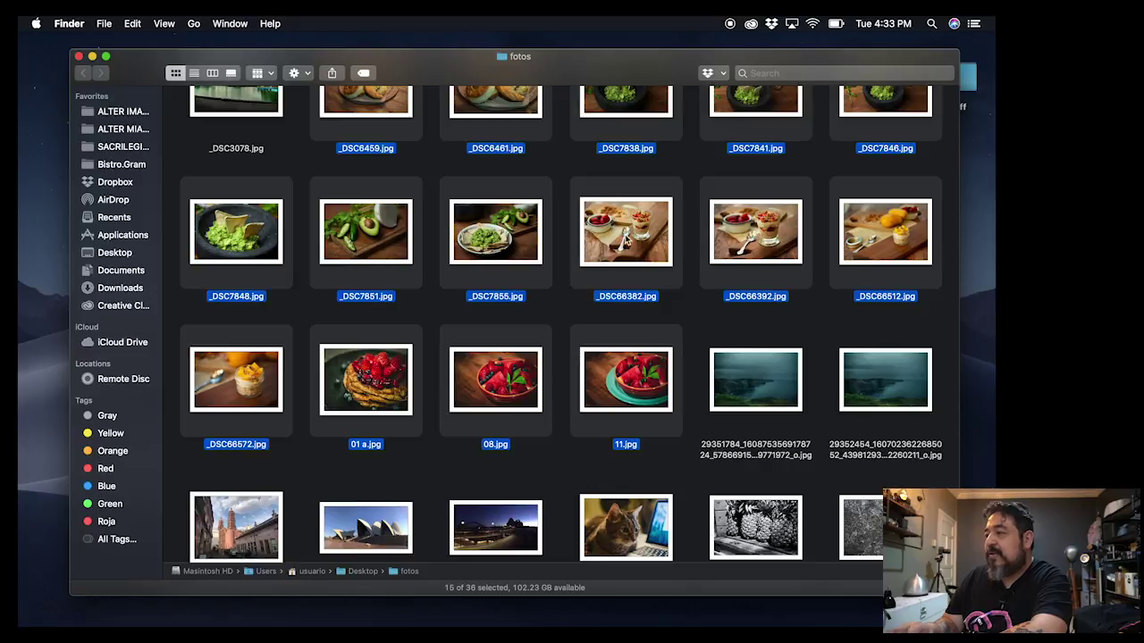
{"action": "right_click", "coordinate": [627, 239]}
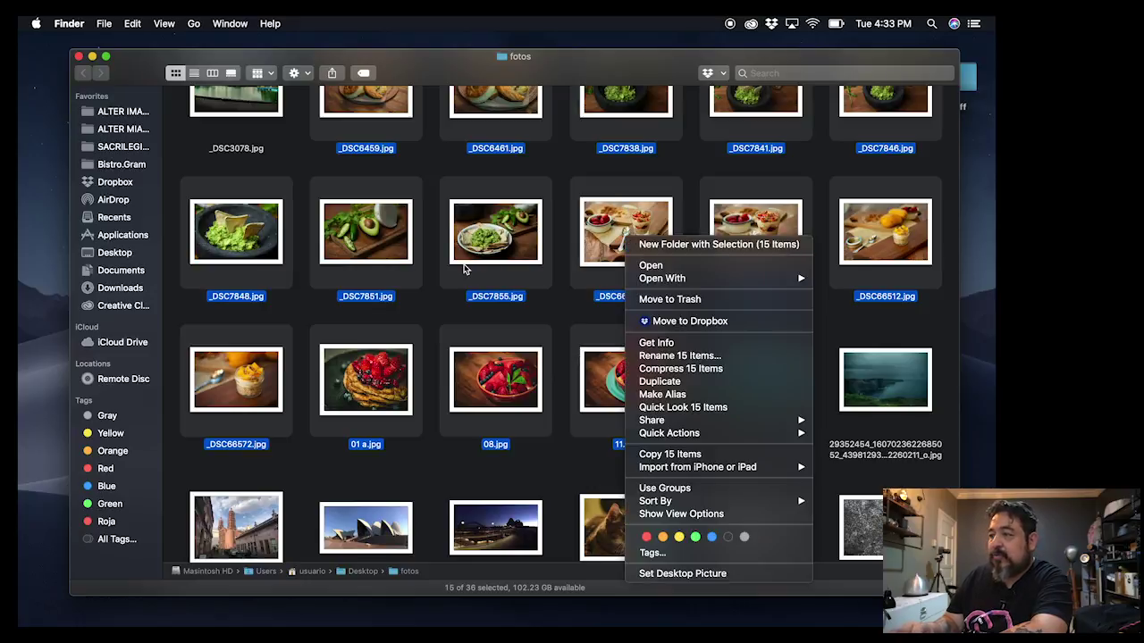
{"action": "left_click", "coordinate": [653, 245]}
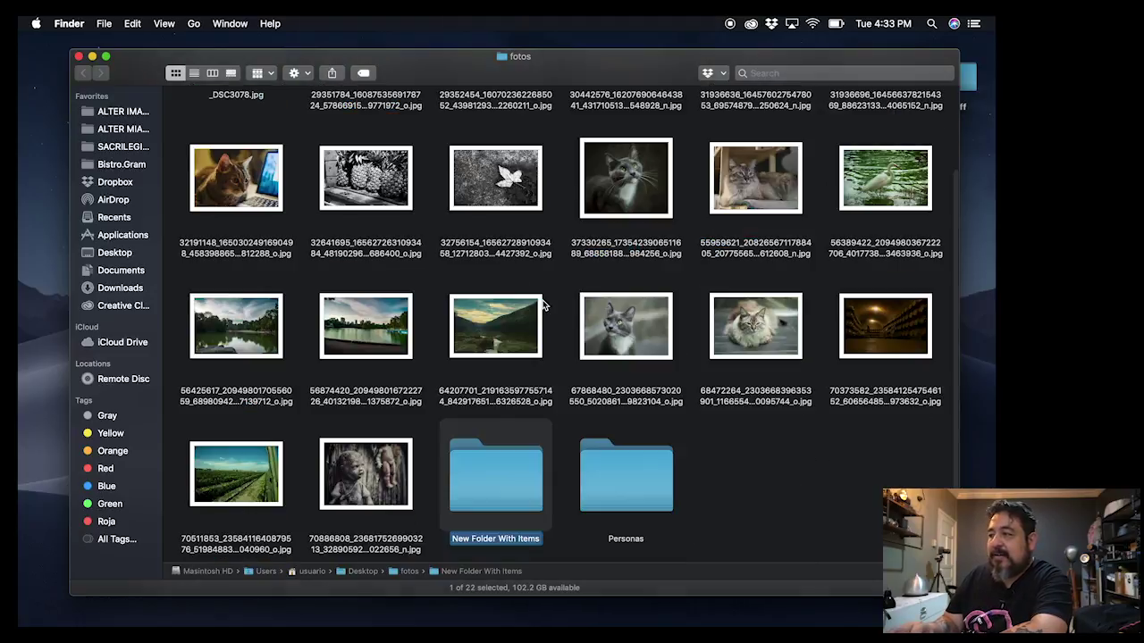
{"action": "left_click", "coordinate": [492, 538]}
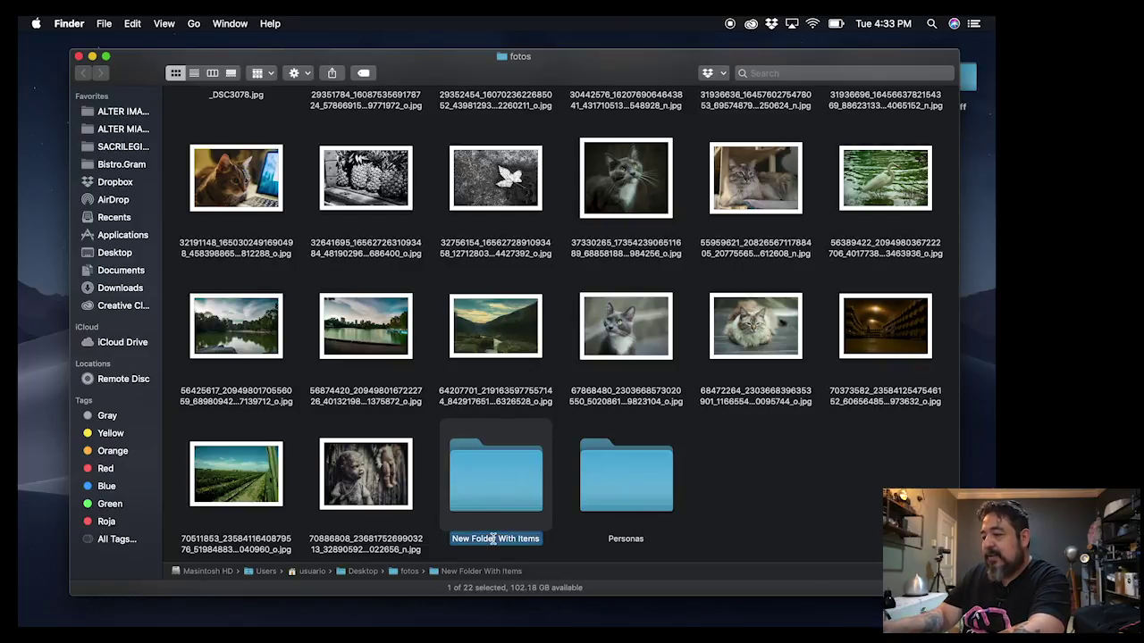
{"action": "type", "text": "Alimentos"}
{"action": "key", "text": "Return"}
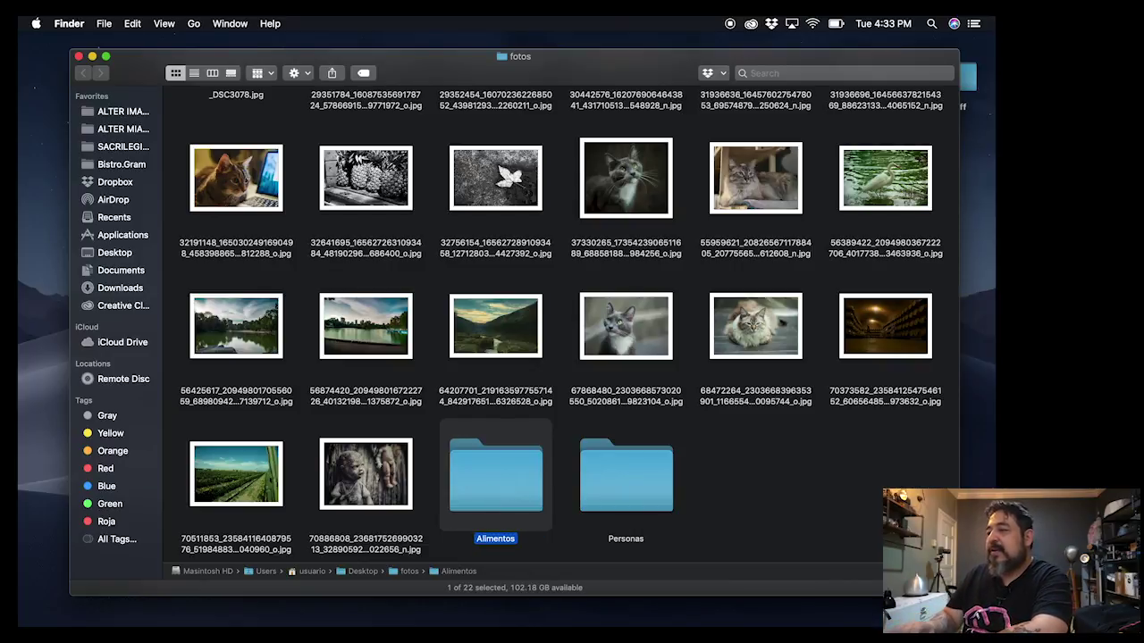
- Select the two lake photos, the valley, the wine cellar and the vineyard, and review them one by one in Quick Look
{"action": "left_click", "coordinate": [248, 334]}
{"action": "left_click", "coordinate": [361, 326], "text": "super"}
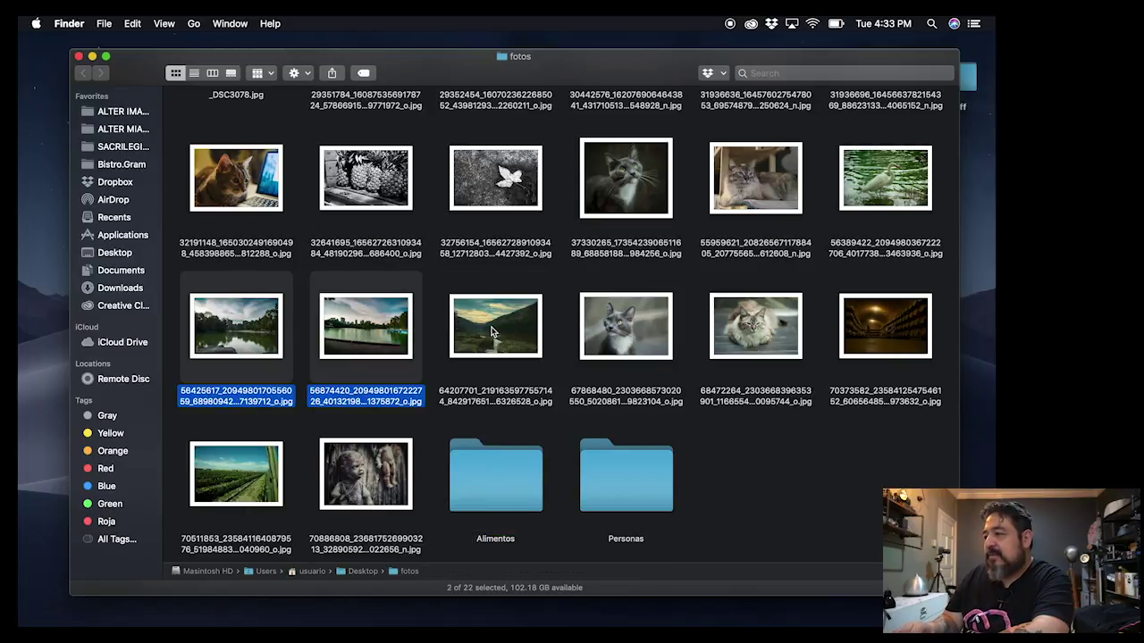
{"action": "left_click", "coordinate": [490, 332], "text": "super"}
{"action": "left_click", "coordinate": [864, 331], "text": "super"}
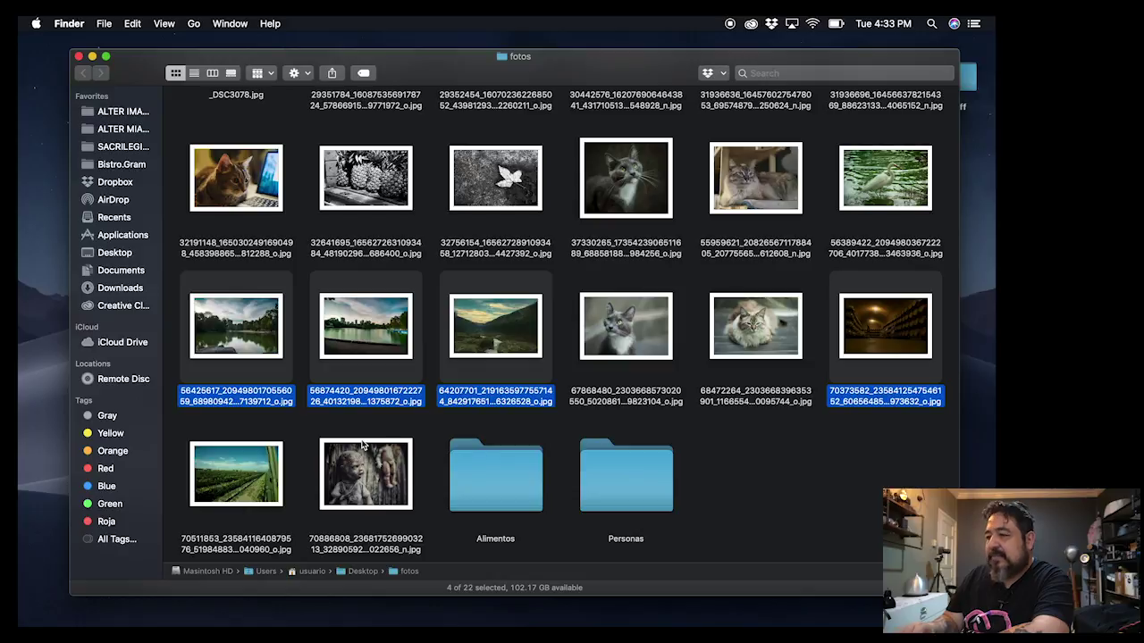
{"action": "left_click", "coordinate": [236, 468], "text": "super"}
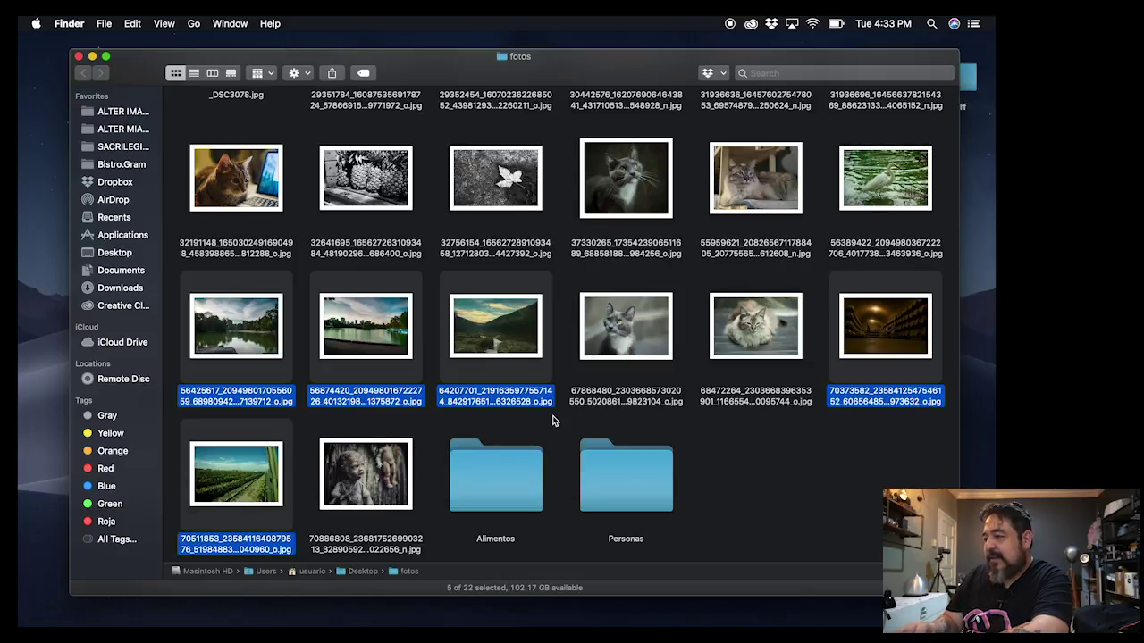
{"action": "key", "text": "space"}
{"action": "key", "text": "Right"}
{"action": "key", "text": "Right"}
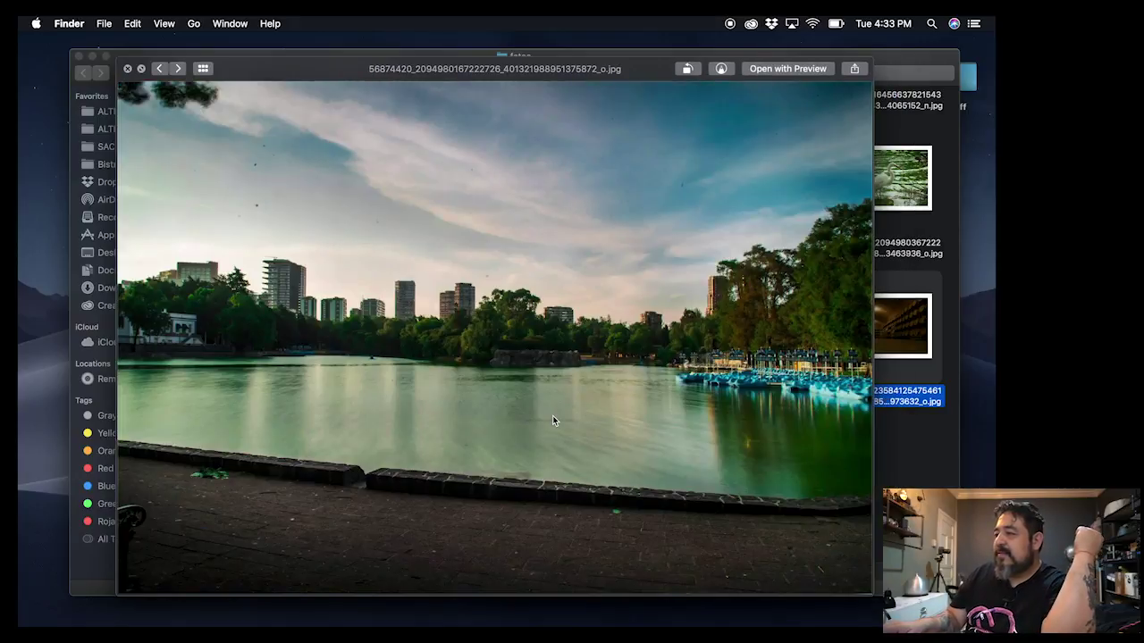
{"action": "key", "text": "Right"}
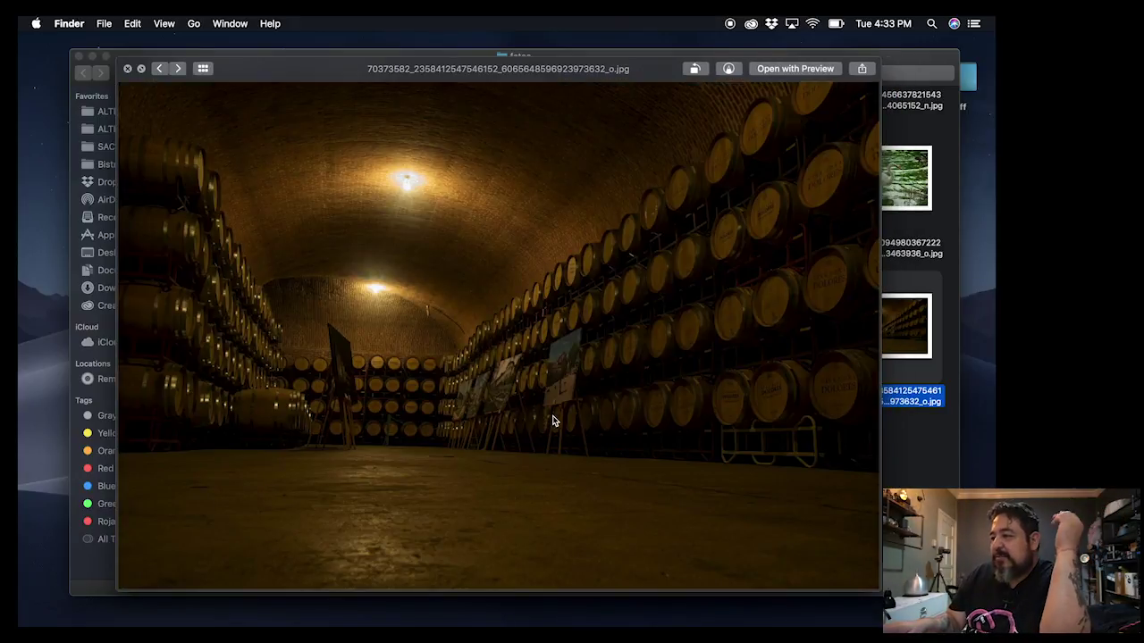
{"action": "key", "text": "Right"}
{"action": "key", "text": "Right"}
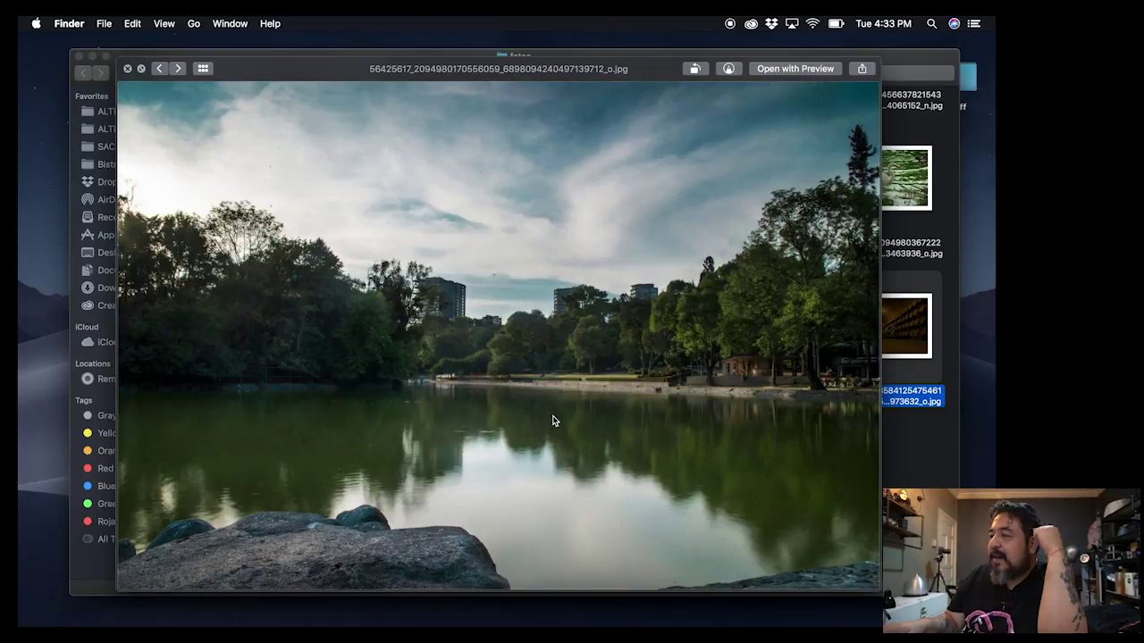
{"action": "key", "text": "Right"}
{"action": "key", "text": "Right"}
{"action": "key", "text": "Right"}
{"action": "key", "text": "Right"}
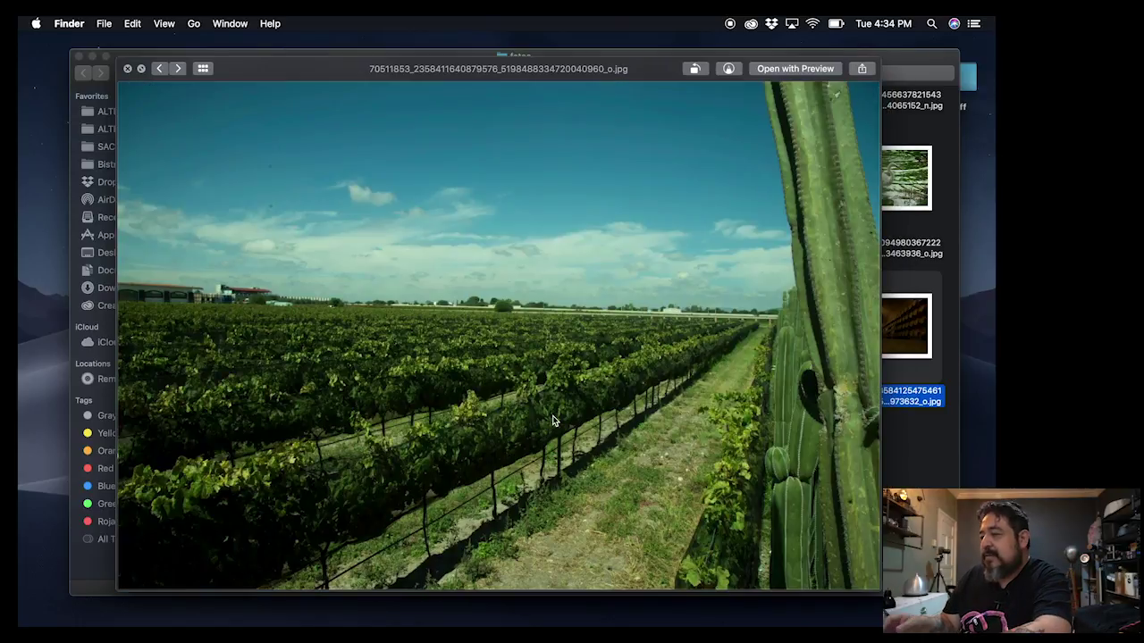
{"action": "key", "text": "space"}
- Select only the two lake photos, the valley and the vineyard, leaving out the wine cellar
{"action": "left_click", "coordinate": [788, 473]}
{"action": "left_click", "coordinate": [891, 329]}
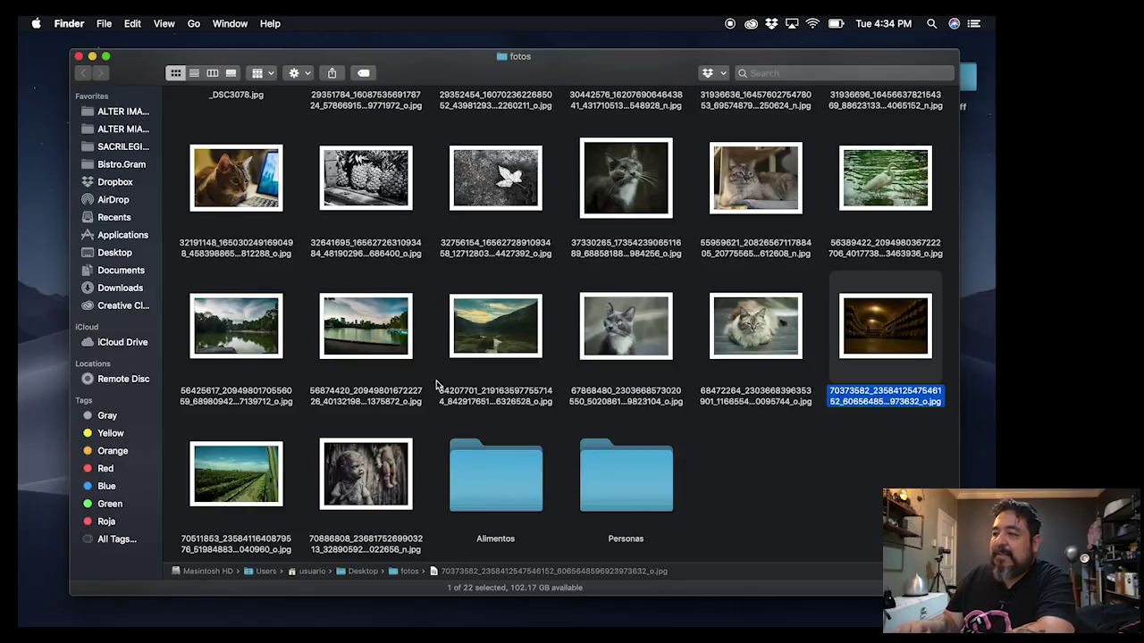
{"action": "left_click_drag", "start_coordinate": [201, 292], "coordinate": [459, 348]}
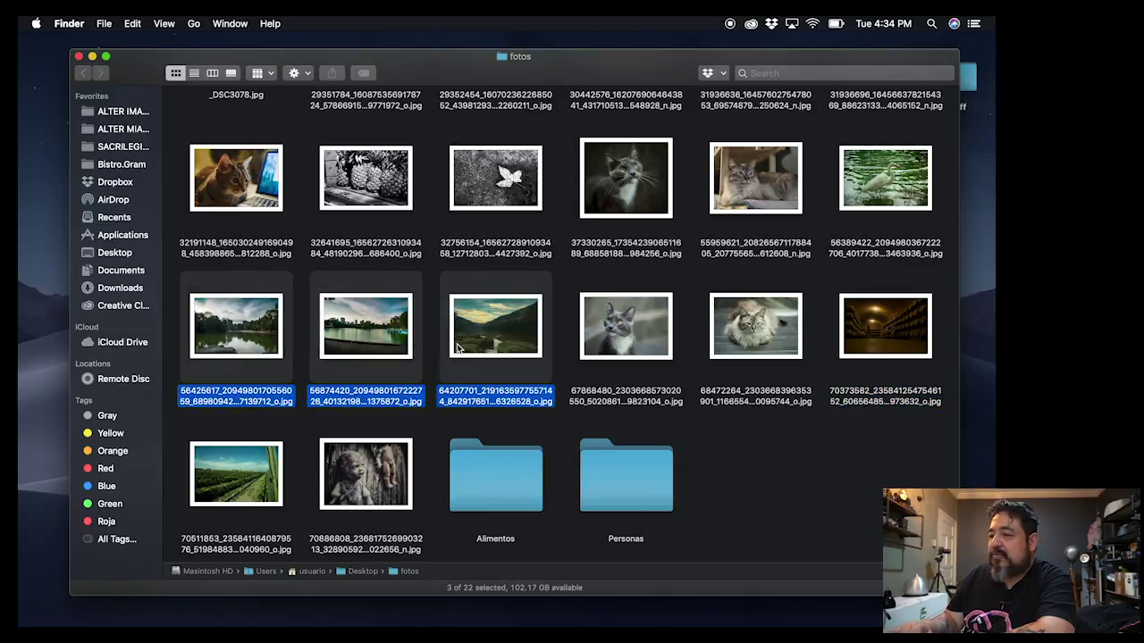
{"action": "left_click", "coordinate": [253, 469], "text": "super"}
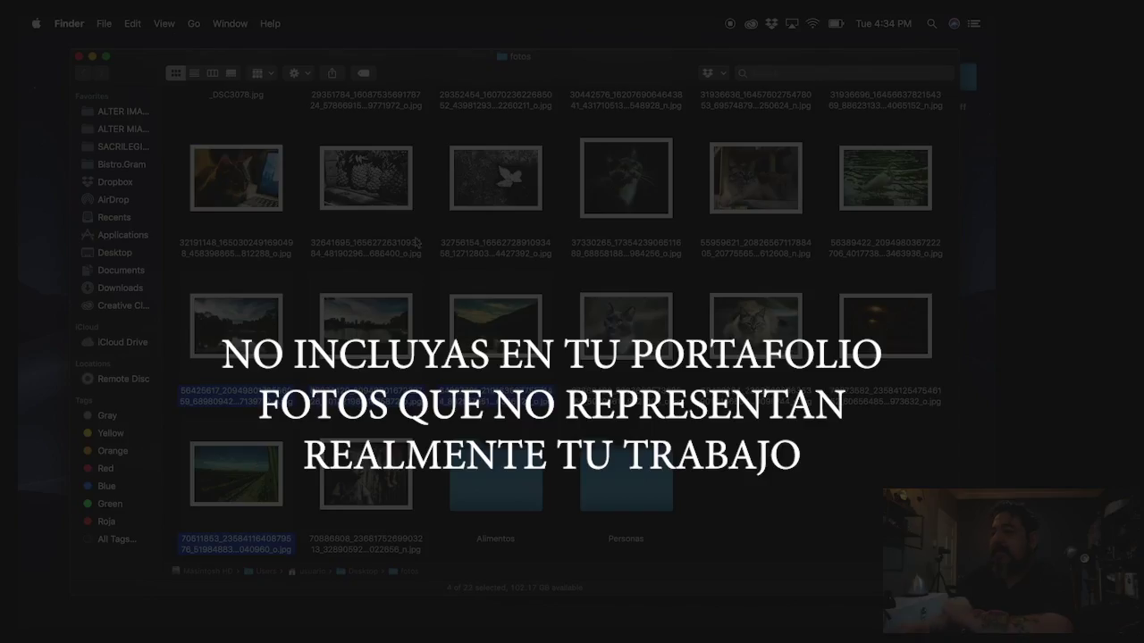
- Group the four selected landscape photos into a new folder named Ya veremos
{"action": "right_click", "coordinate": [503, 333]}
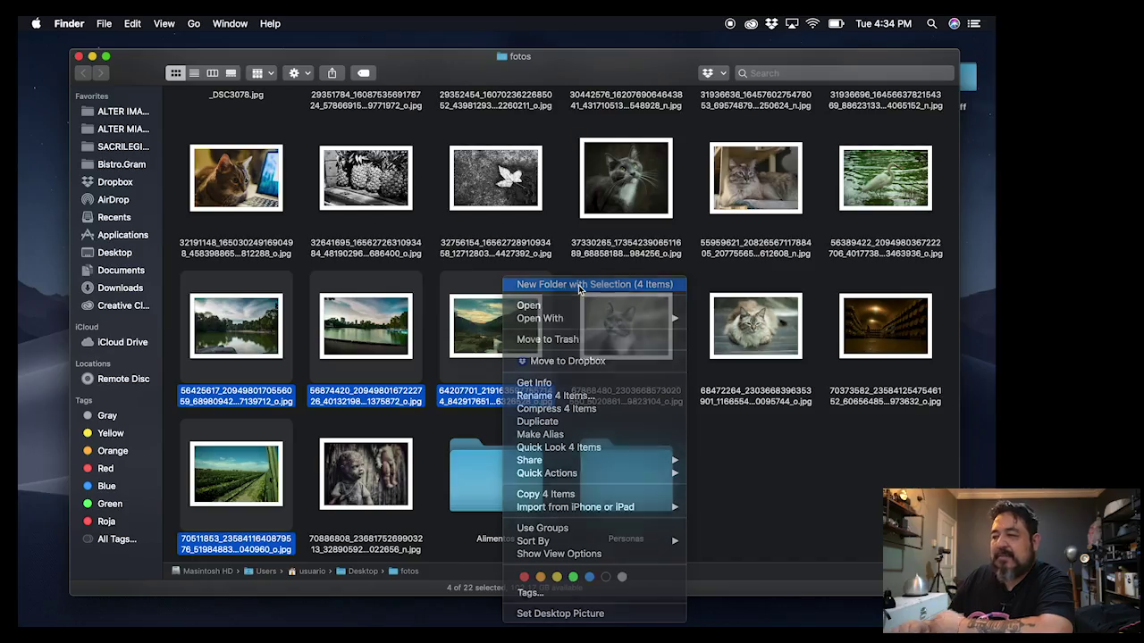
{"action": "left_click", "coordinate": [580, 286]}
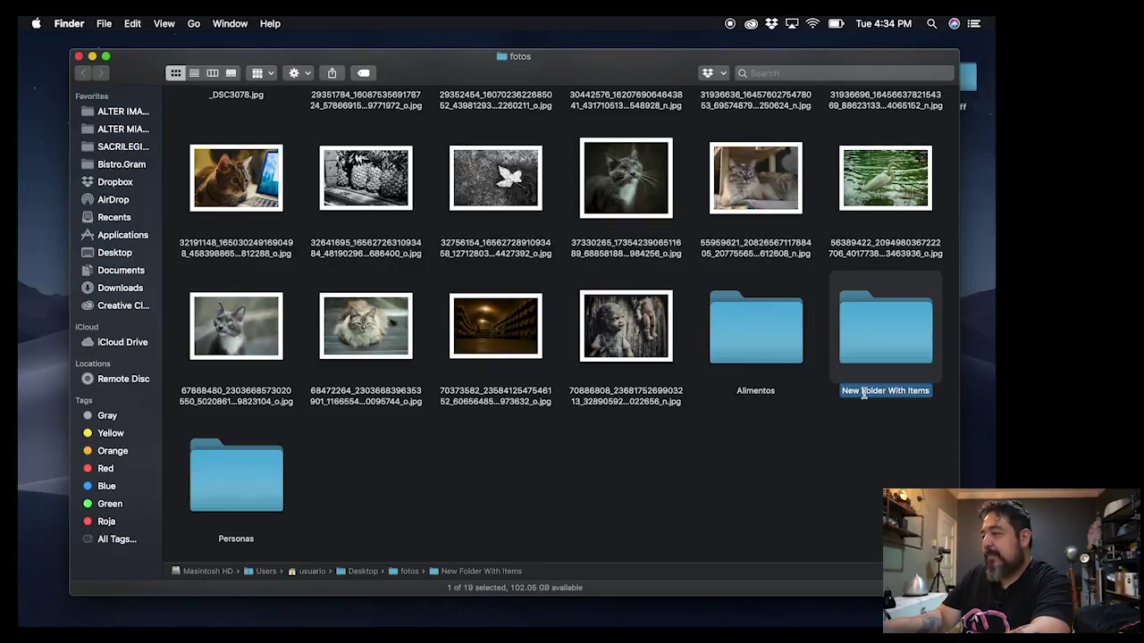
{"action": "key", "text": "BackSpace"}
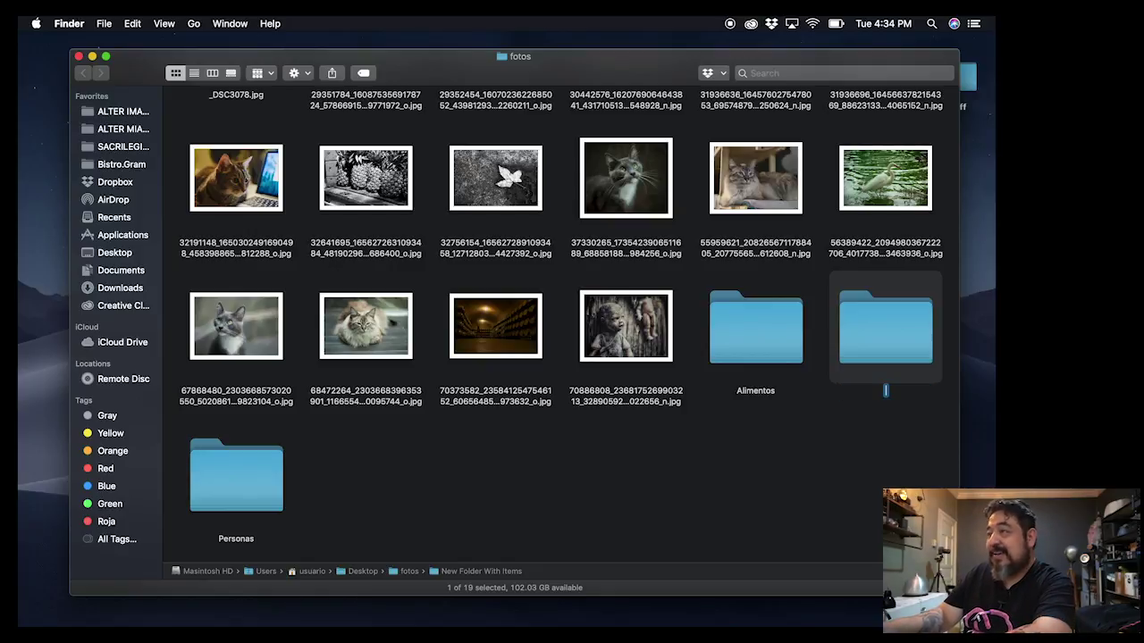
{"action": "type", "text": "Ya veremos"}
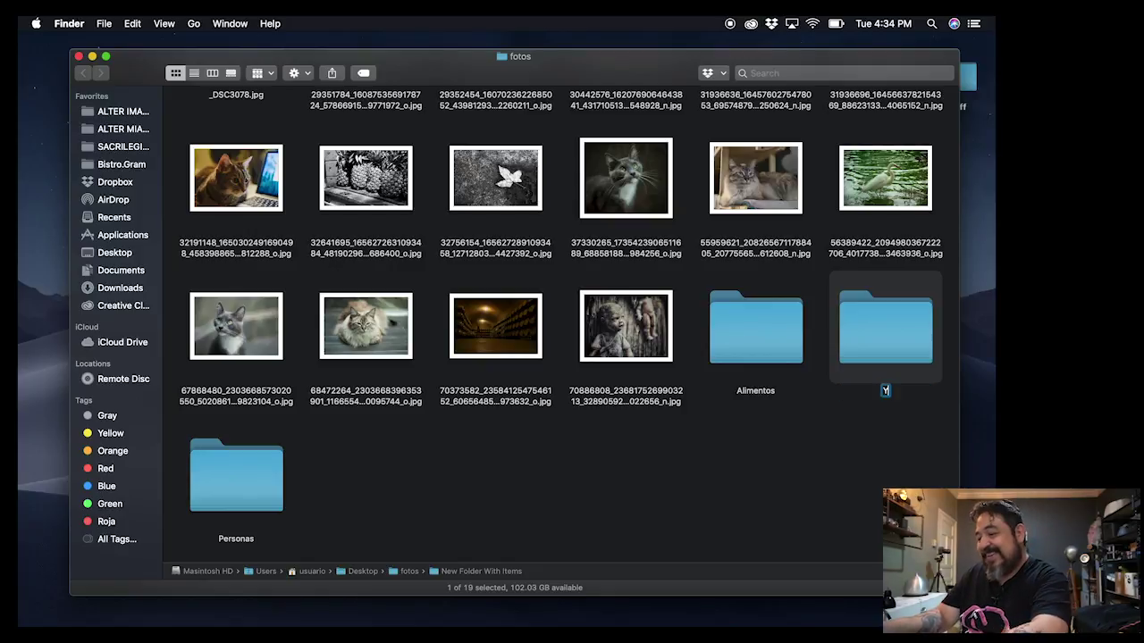
{"action": "key", "text": "Return"}
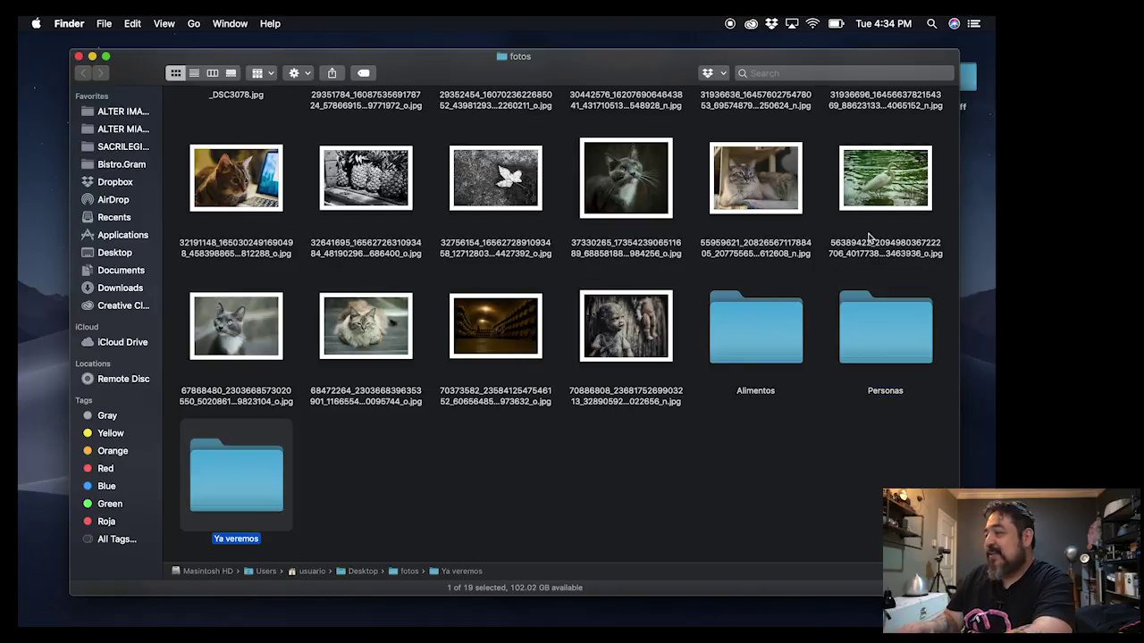
- Preview the white heron photo at full size and move it into the Ya veremos folder
{"action": "left_click", "coordinate": [880, 170]}
{"action": "key", "text": "space"}
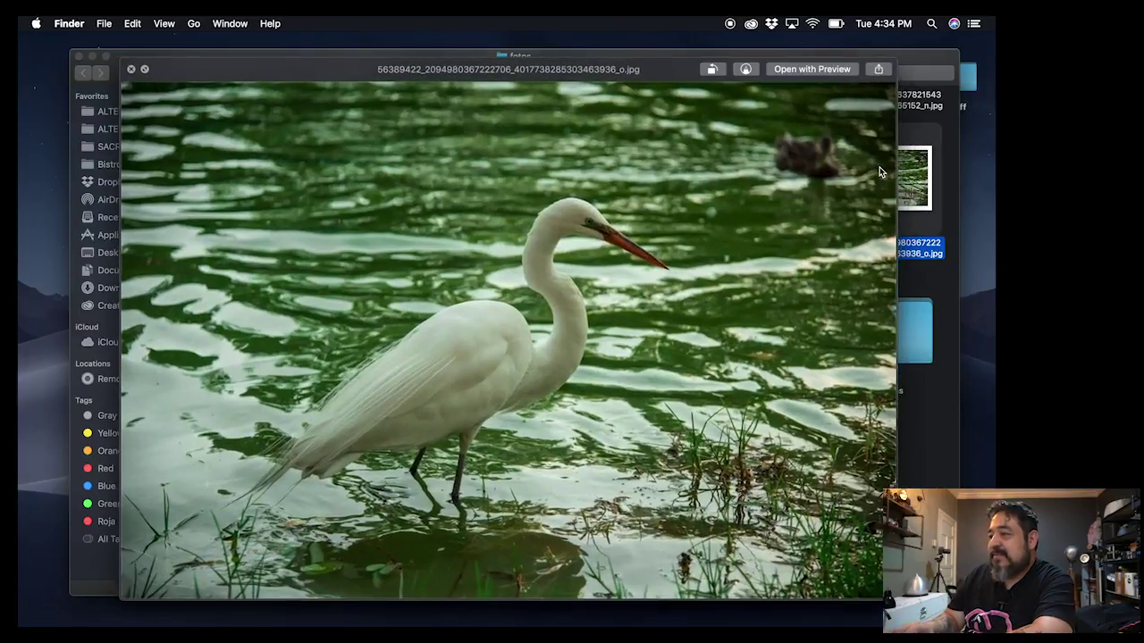
{"action": "key", "text": "space"}
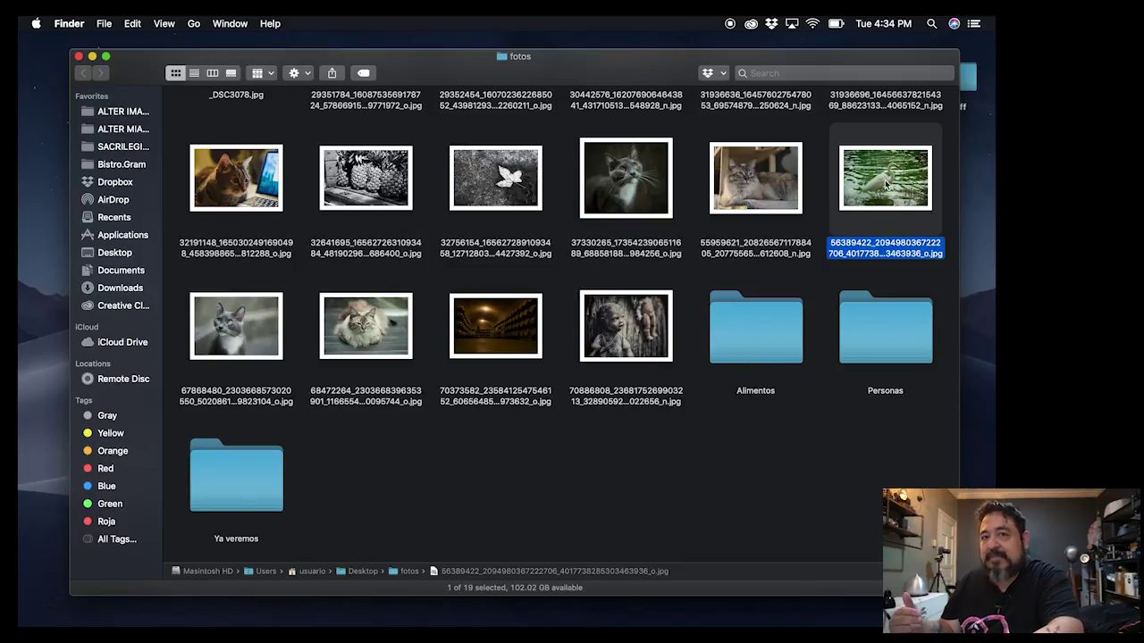
{"action": "left_click_drag", "start_coordinate": [887, 185], "coordinate": [238, 487]}
- Select _DSC3078.jpg and the two sea cliff photos, preview them in turn, and move all three into the Ya veremos folder
{"action": "left_click_drag", "start_coordinate": [243, 230], "coordinate": [547, 99]}
{"action": "key", "text": "space"}
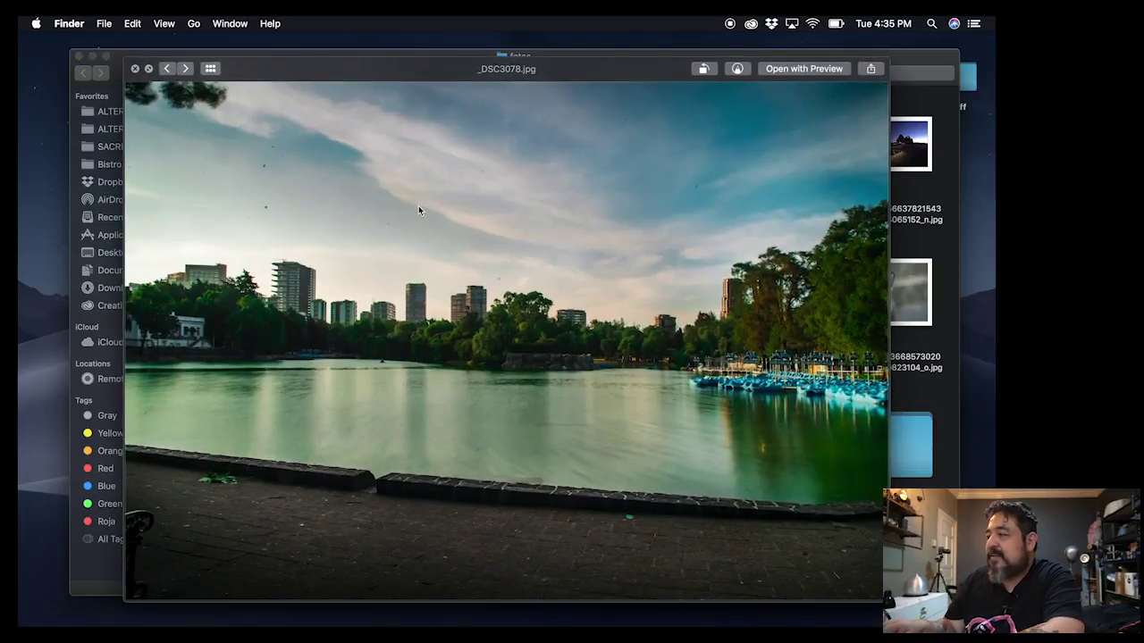
{"action": "key", "text": "Right"}
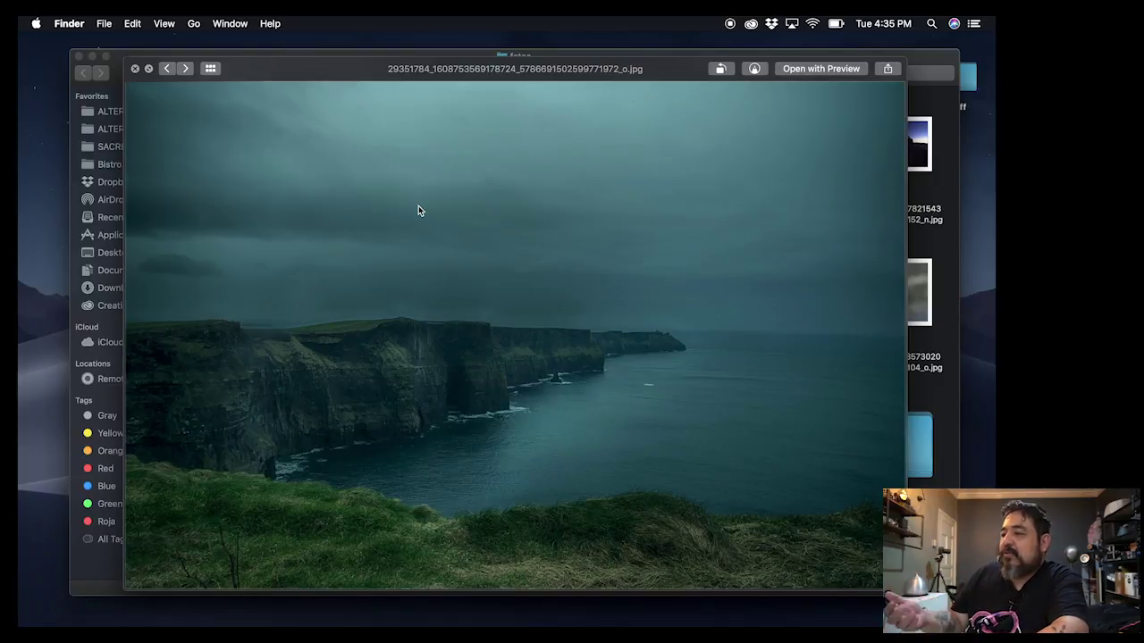
{"action": "key", "text": "Right"}
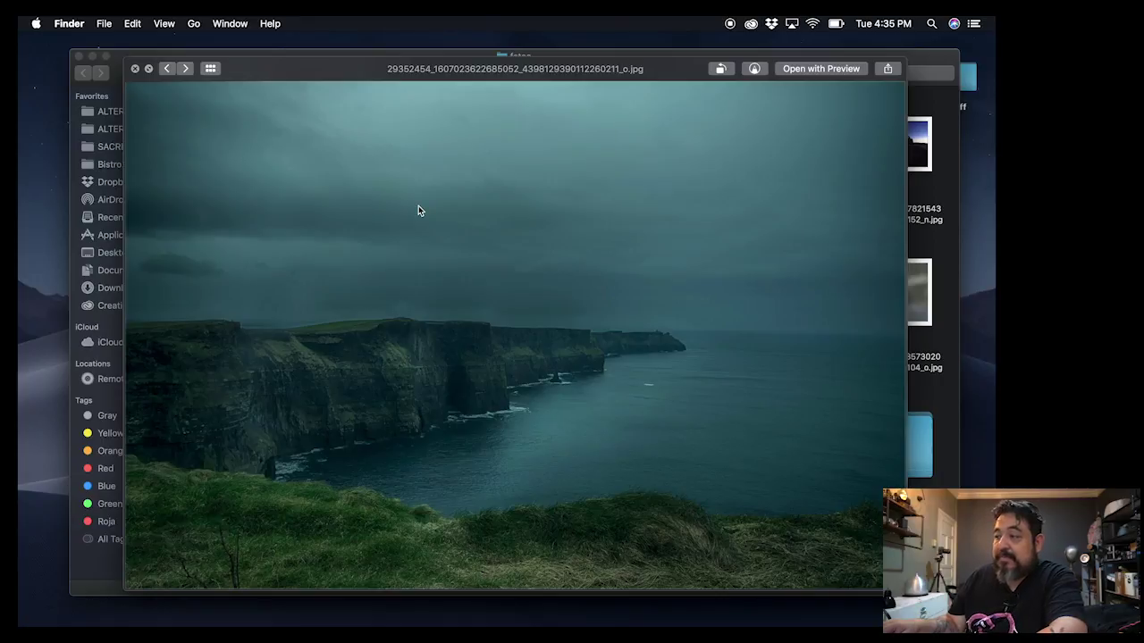
{"action": "key", "text": "space"}
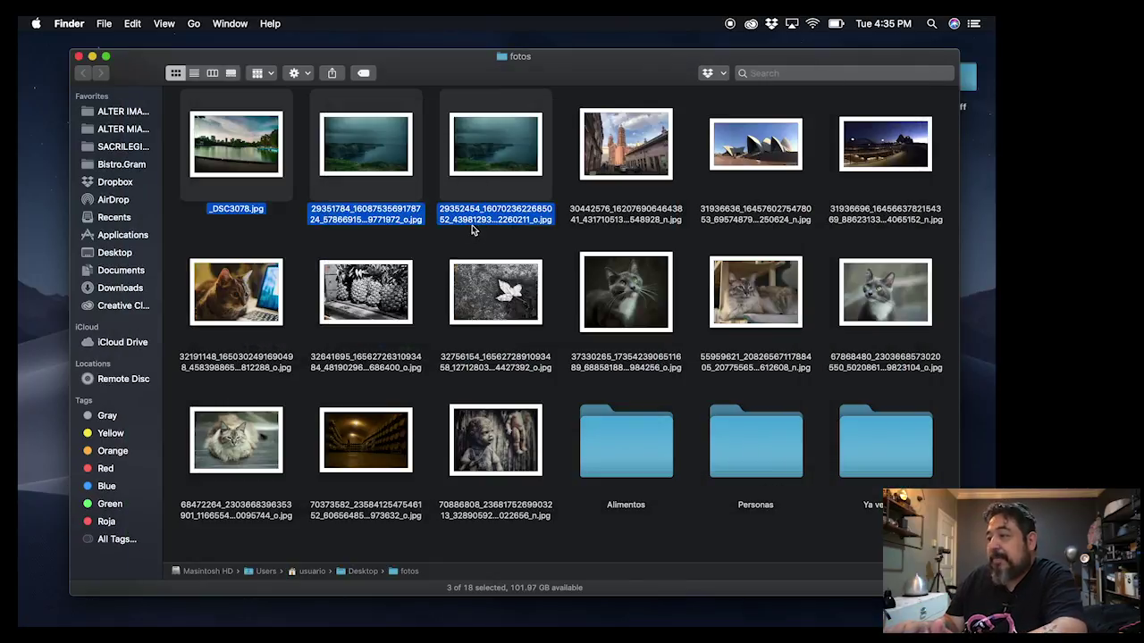
{"action": "left_click_drag", "start_coordinate": [505, 161], "coordinate": [889, 459]}
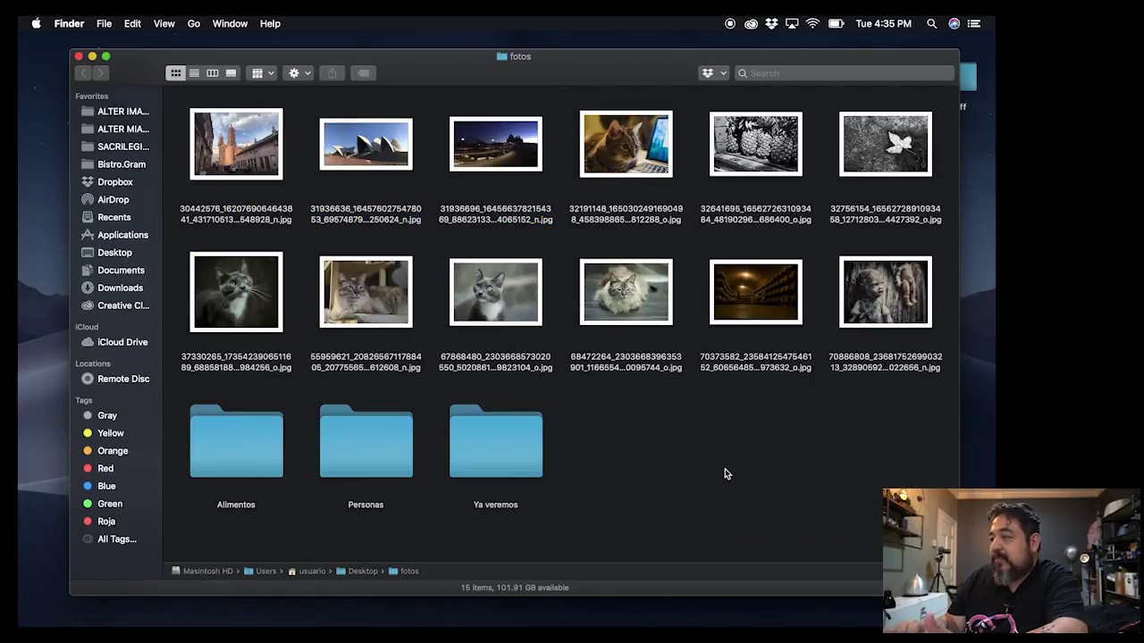